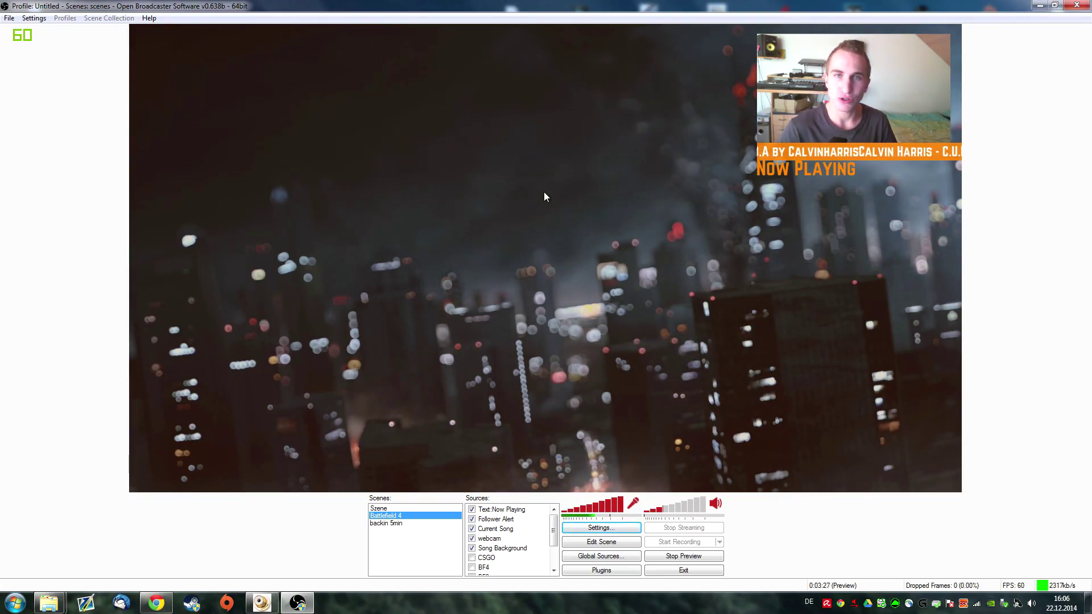
Check the broadcast settings without changes, then bring up the Nightbot homepage in Chrome
{"action": "left_click", "coordinate": [625, 533]}
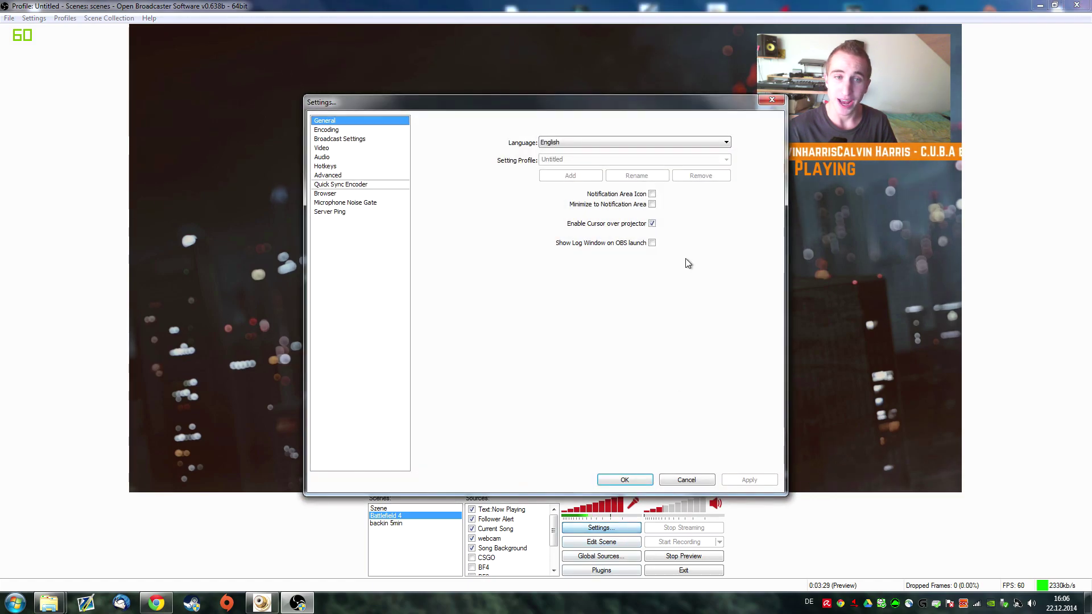
{"action": "left_click", "coordinate": [771, 100]}
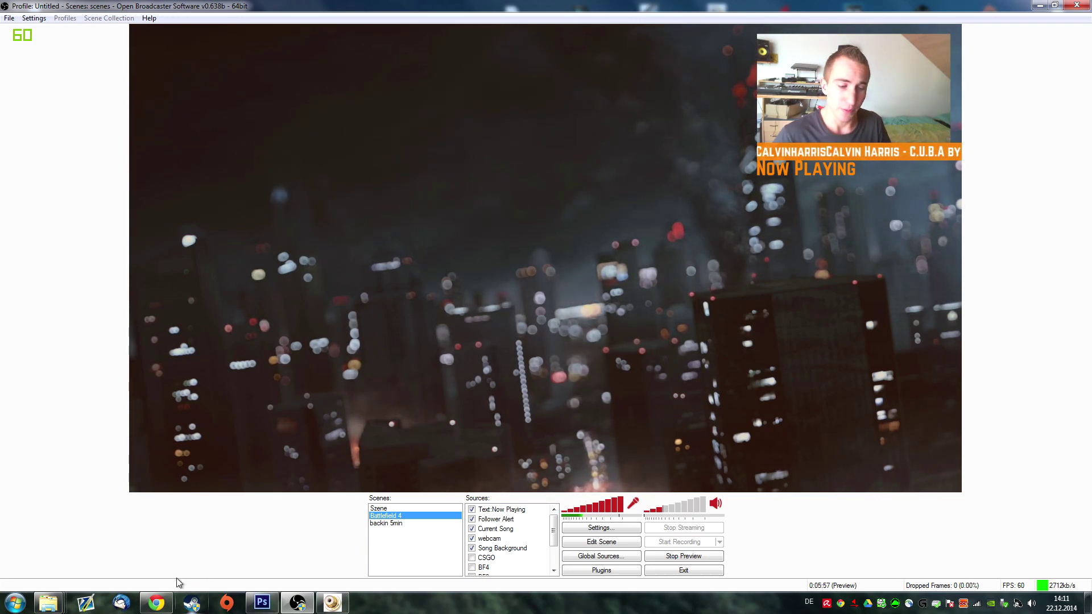
{"action": "left_click", "coordinate": [157, 602]}
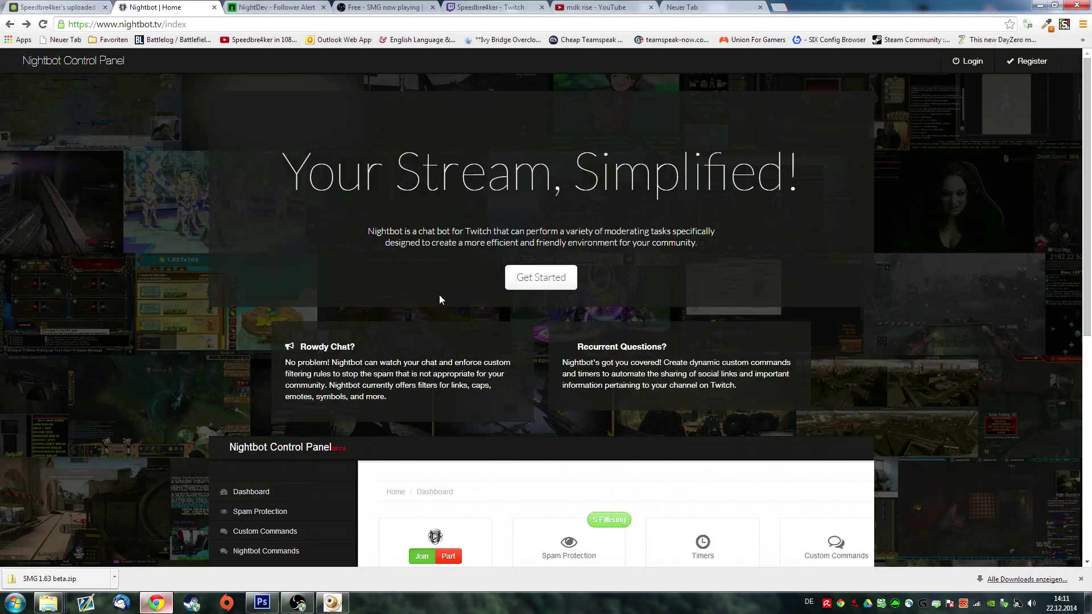
{"action": "scroll", "coordinate": [439, 294], "scroll_direction": "down", "scroll_amount": 4}
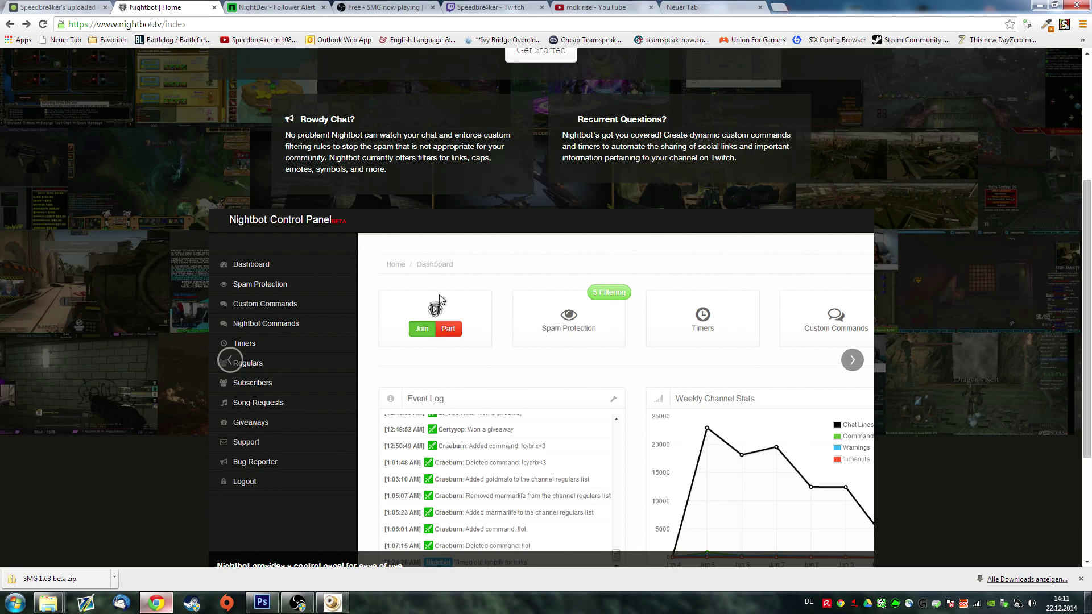
{"action": "scroll", "coordinate": [439, 295], "scroll_direction": "up", "scroll_amount": 4}
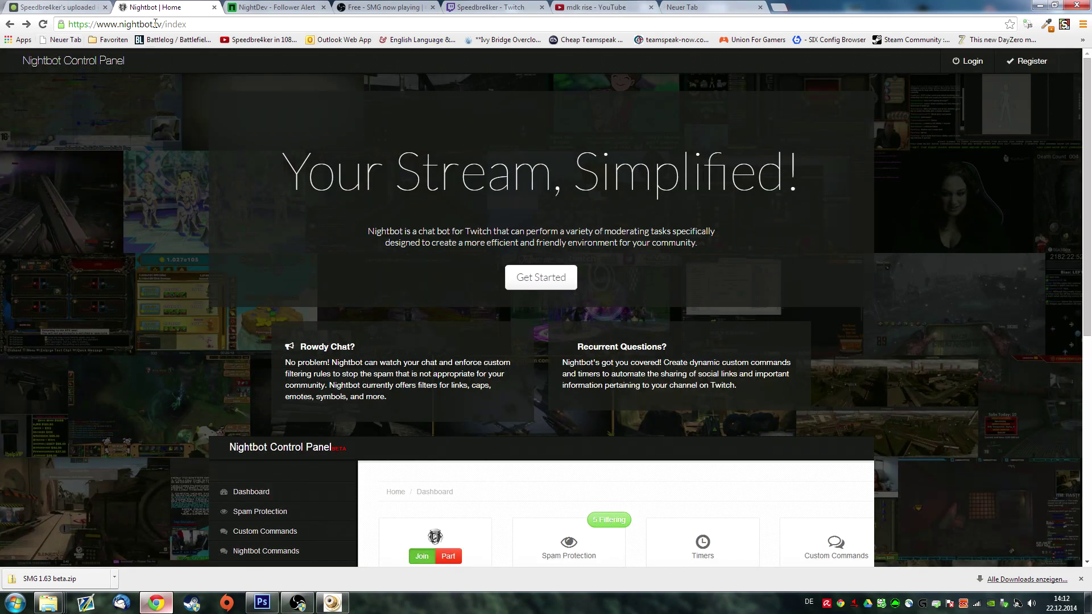
{"action": "left_click", "coordinate": [174, 25]}
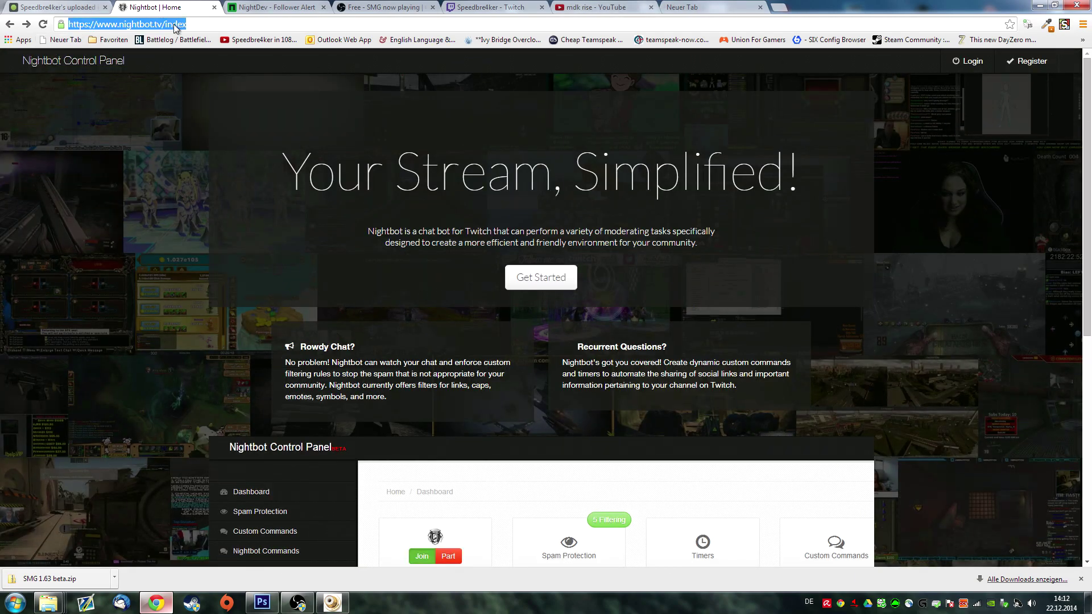
Try registering Nightbot via Twitch, then log in because the username already exists
{"action": "left_click", "coordinate": [1030, 63]}
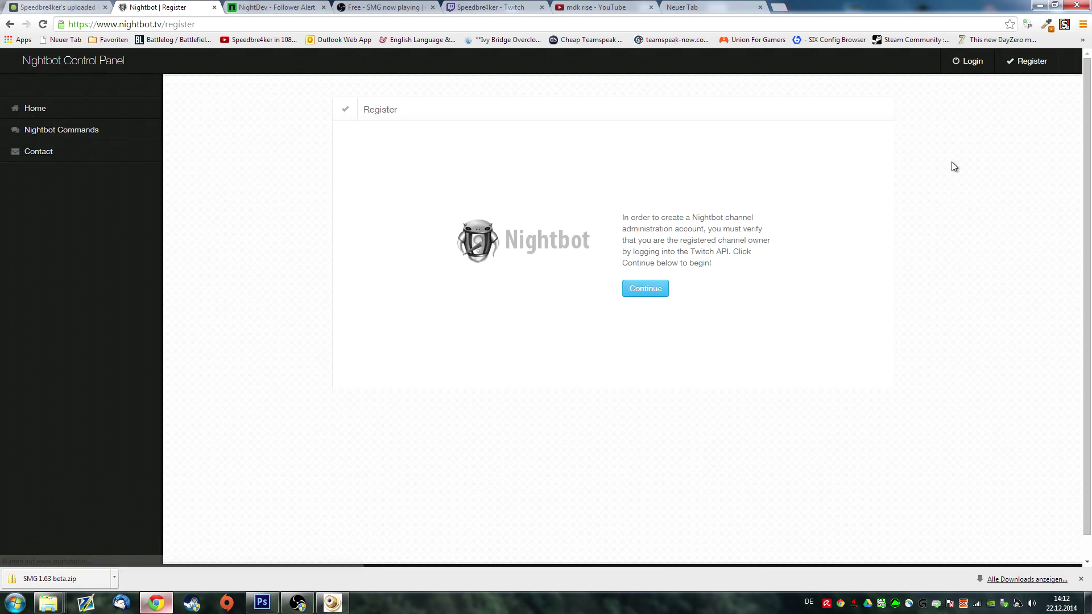
{"action": "left_click", "coordinate": [650, 291]}
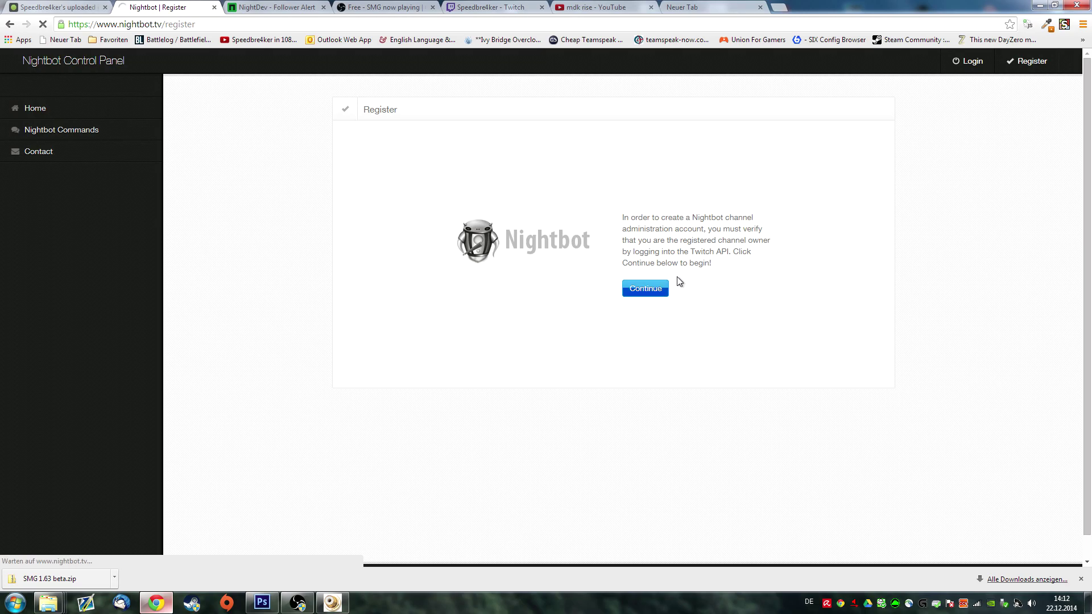
{"action": "left_click_drag", "start_coordinate": [704, 217], "coordinate": [980, 67]}
{"action": "left_click", "coordinate": [970, 61]}
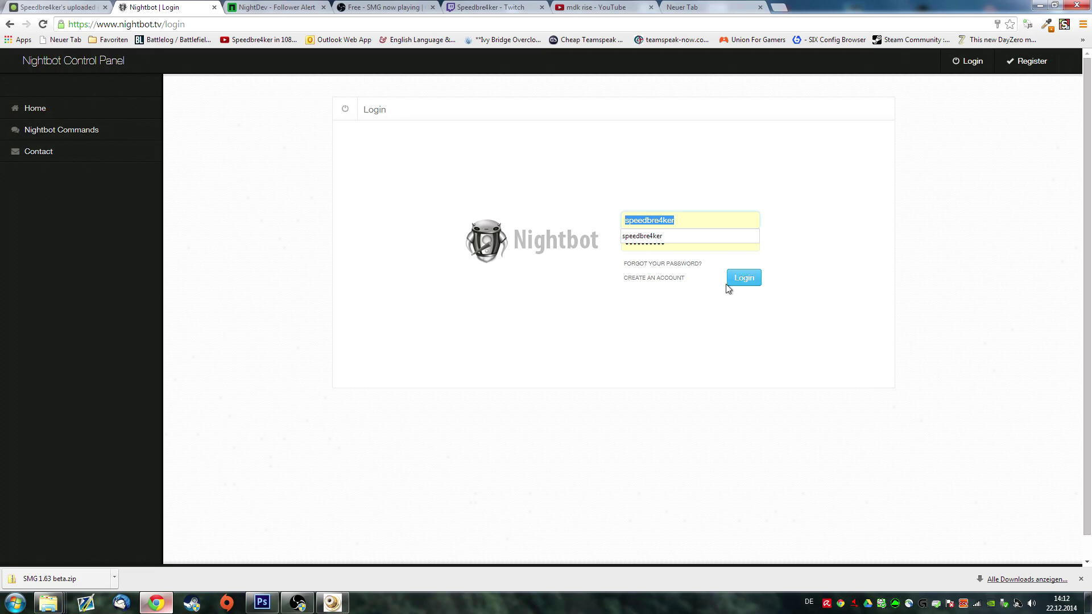
{"action": "left_click", "coordinate": [741, 280]}
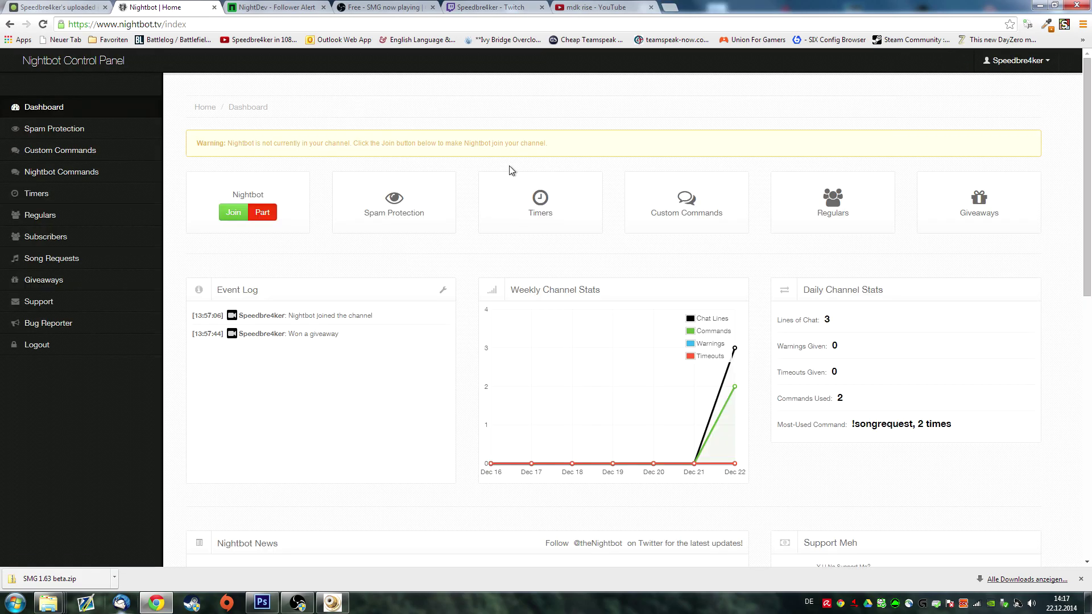
On the Twitch channel, start the /mod nightbot command in chat
{"action": "left_click", "coordinate": [502, 5]}
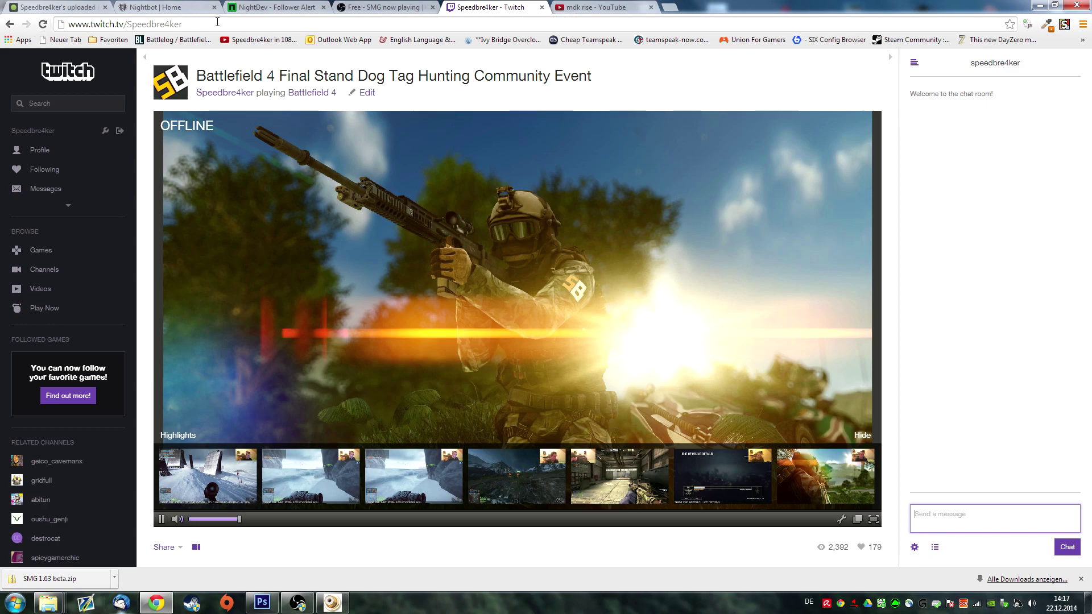
{"action": "left_click", "coordinate": [218, 23]}
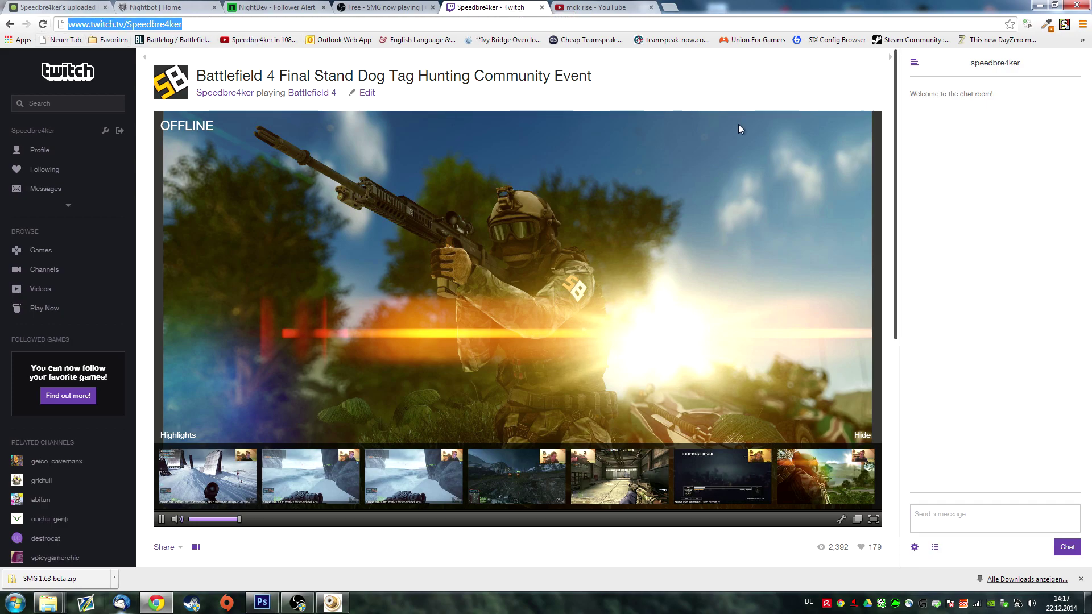
{"action": "left_click", "coordinate": [955, 530]}
{"action": "type", "text": "/"}
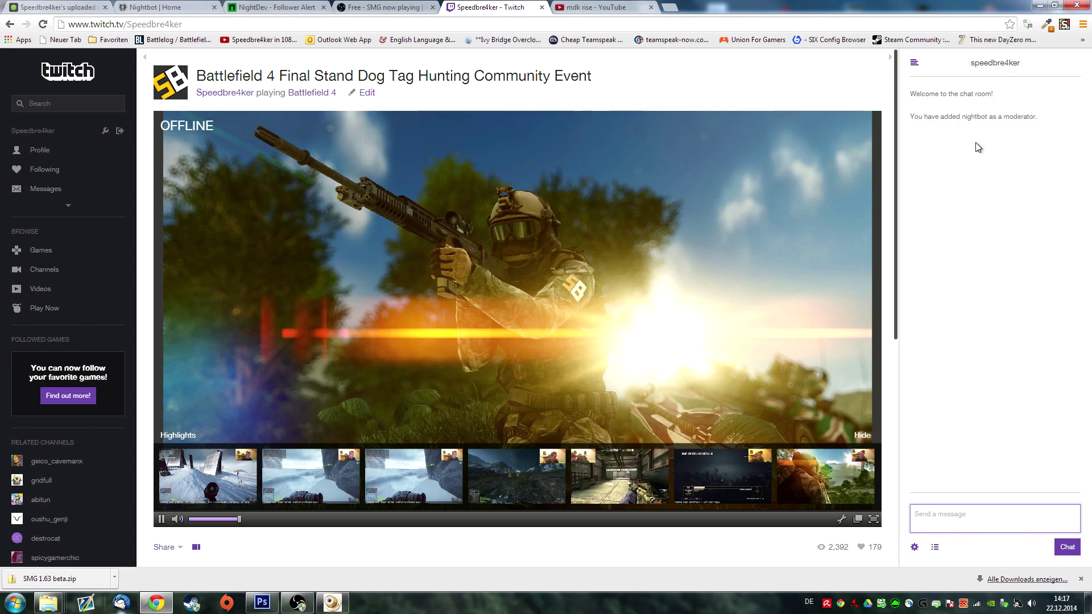
Have Nightbot join the channel and note its 'not a mod' warning
{"action": "left_click", "coordinate": [161, 6]}
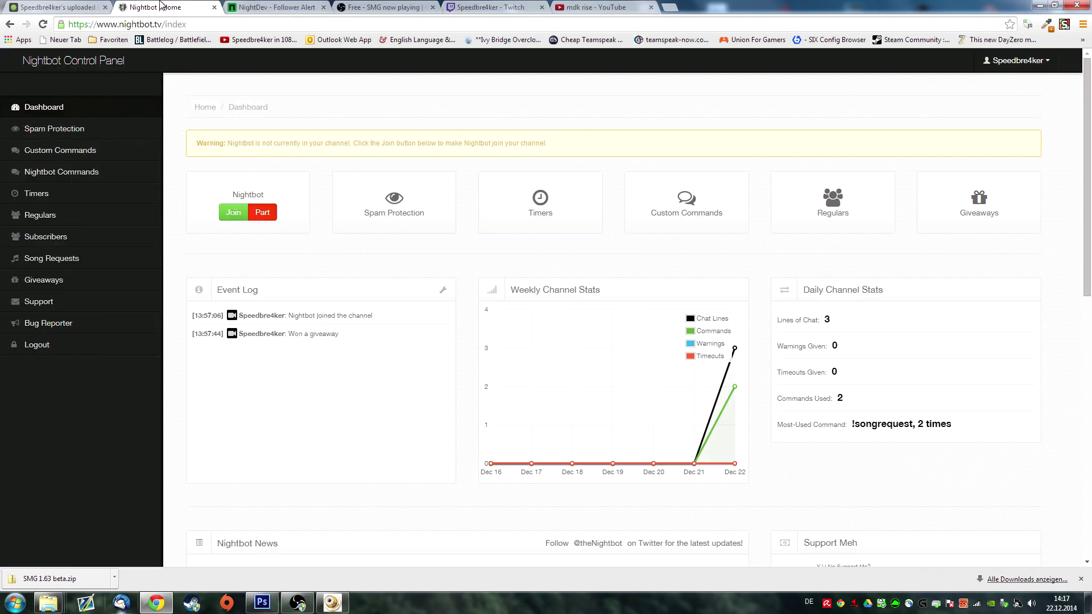
{"action": "left_click", "coordinate": [232, 214]}
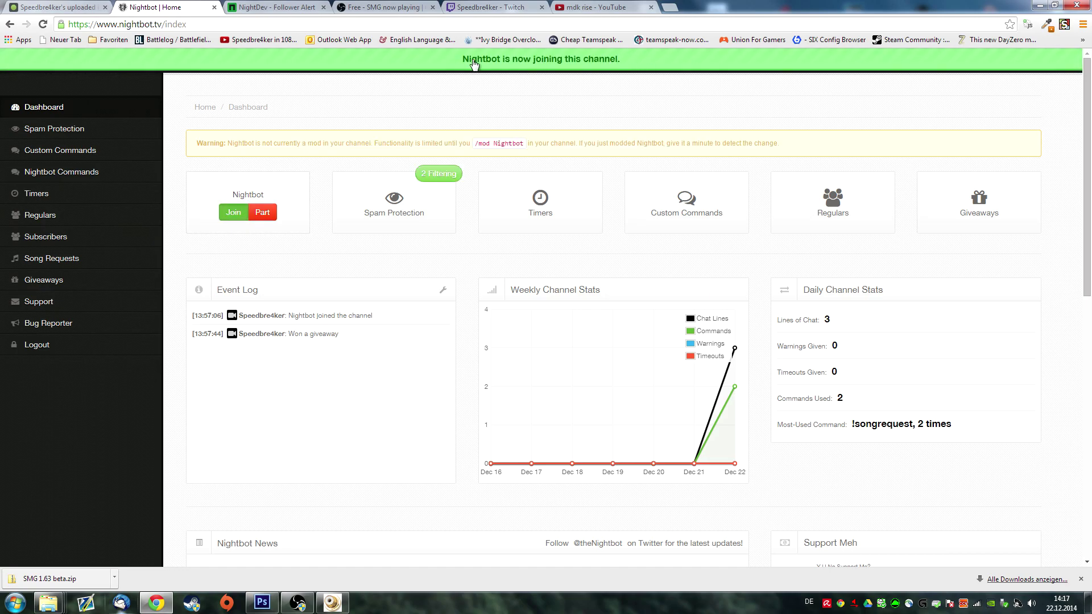
{"action": "left_click_drag", "start_coordinate": [227, 145], "coordinate": [606, 144]}
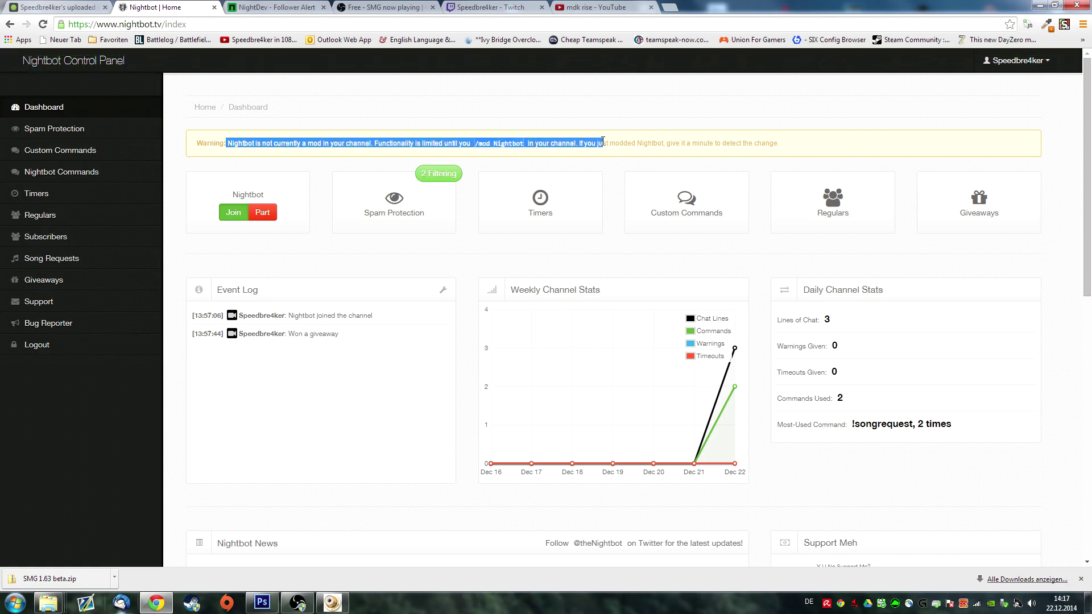
{"action": "left_click", "coordinate": [491, 159]}
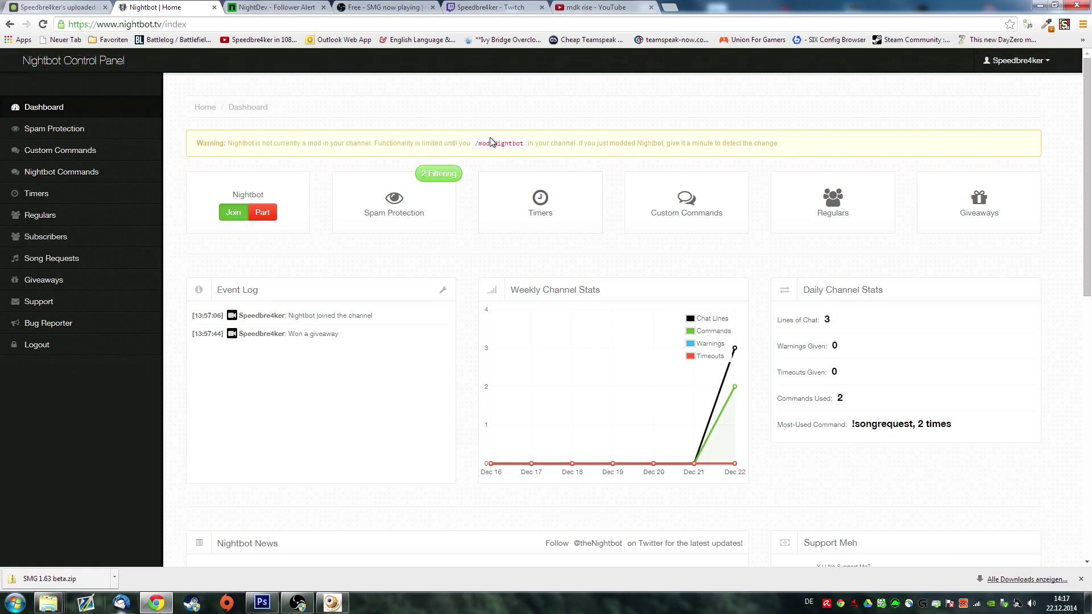
Browse the Spam Blacklist, Caps, Symbol and Emote Protection settings and Custom Commands
{"action": "left_click", "coordinate": [34, 131]}
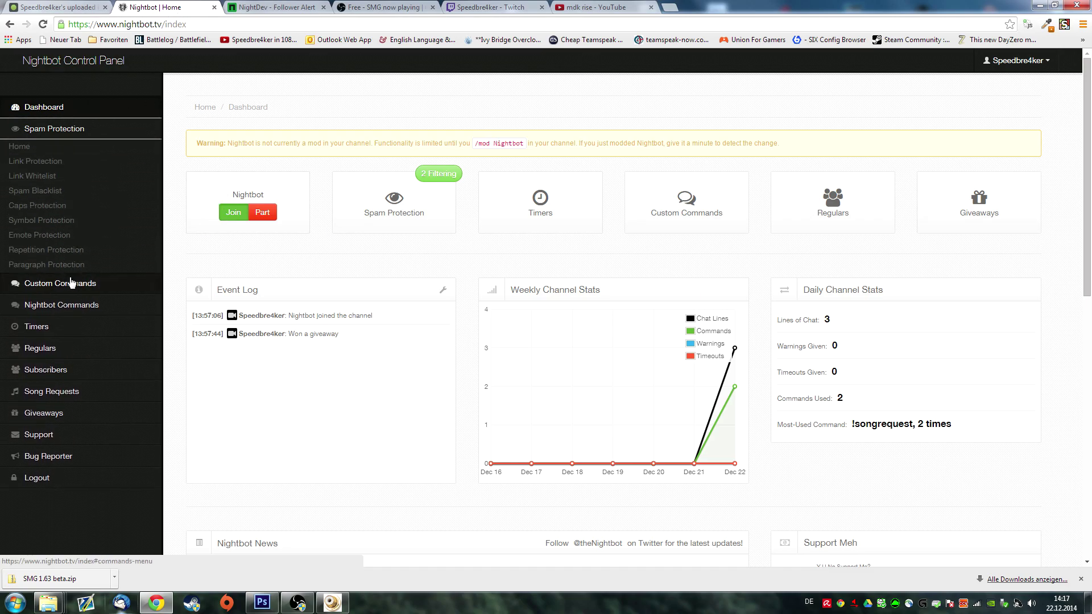
{"action": "left_click", "coordinate": [22, 192]}
{"action": "left_click", "coordinate": [57, 215]}
{"action": "left_click", "coordinate": [25, 223]}
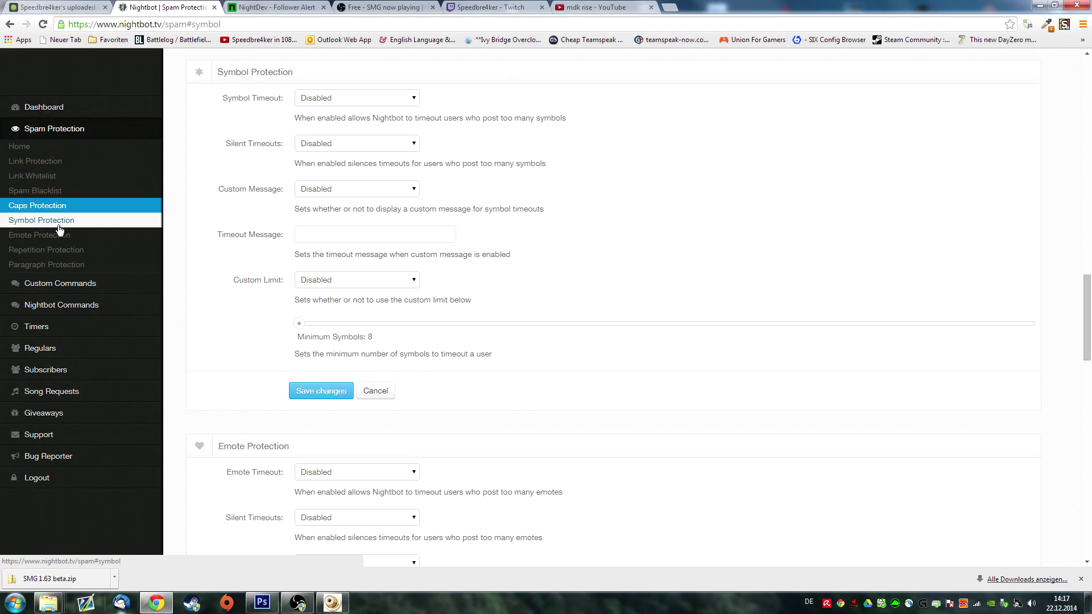
{"action": "left_click", "coordinate": [51, 236]}
{"action": "left_click", "coordinate": [85, 284]}
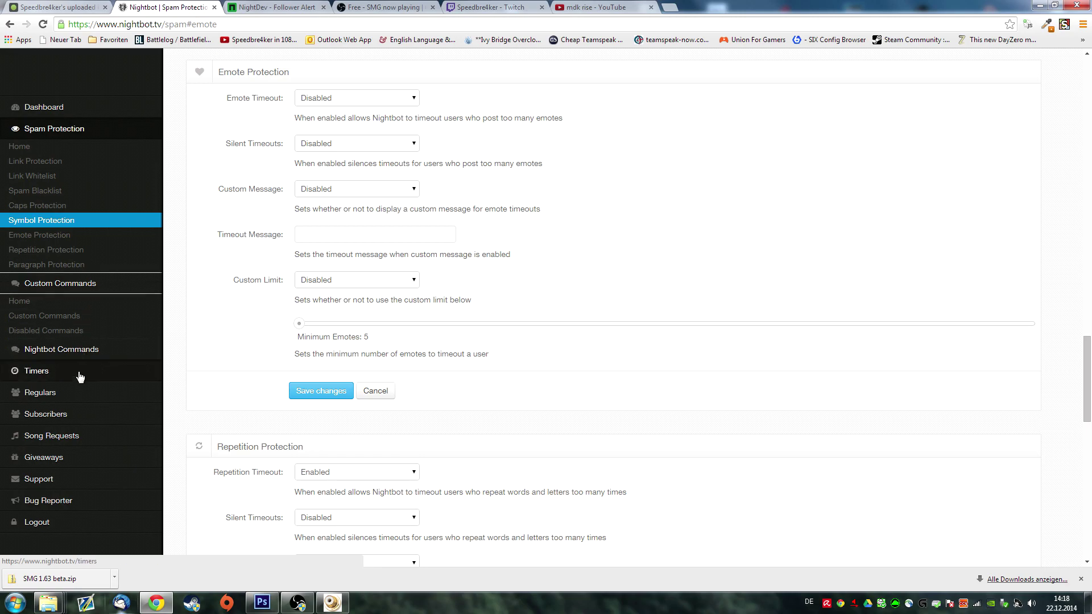
Open the Song Requests AutoDJ player, lower its volume, and begin a !songrequest in Twitch chat
{"action": "left_click", "coordinate": [57, 436]}
{"action": "left_click", "coordinate": [28, 453]}
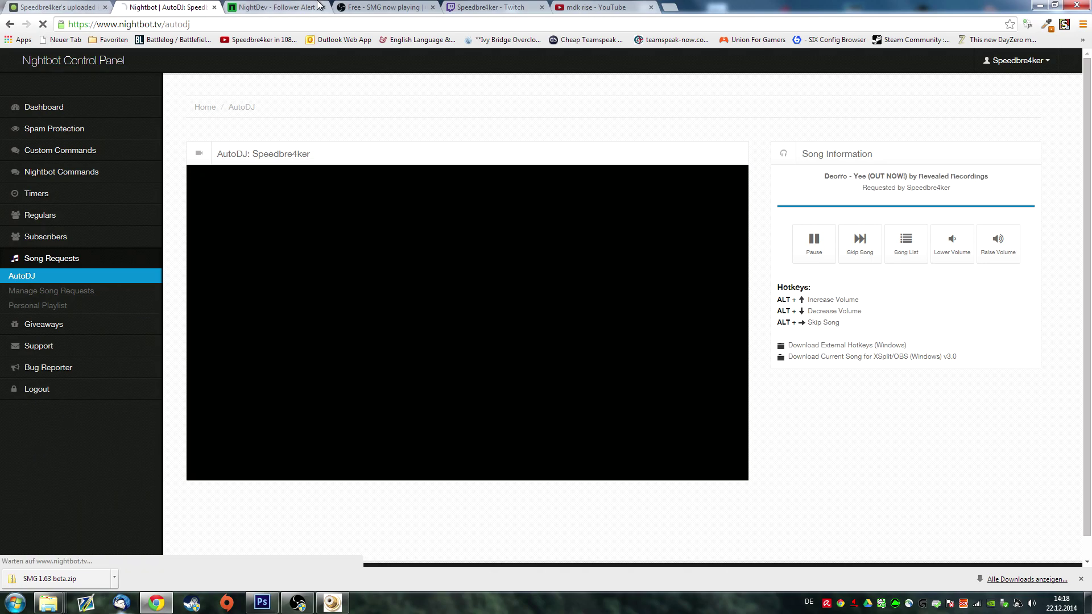
{"action": "left_click", "coordinate": [952, 244]}
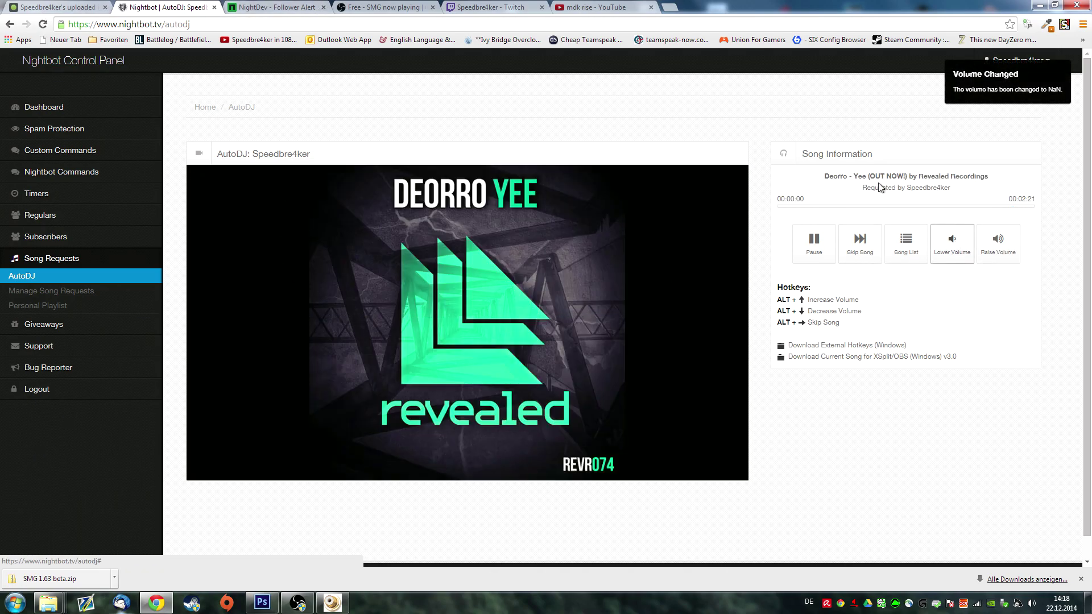
{"action": "key", "text": "ctrl+5"}
{"action": "type", "text": "!songrequest"}
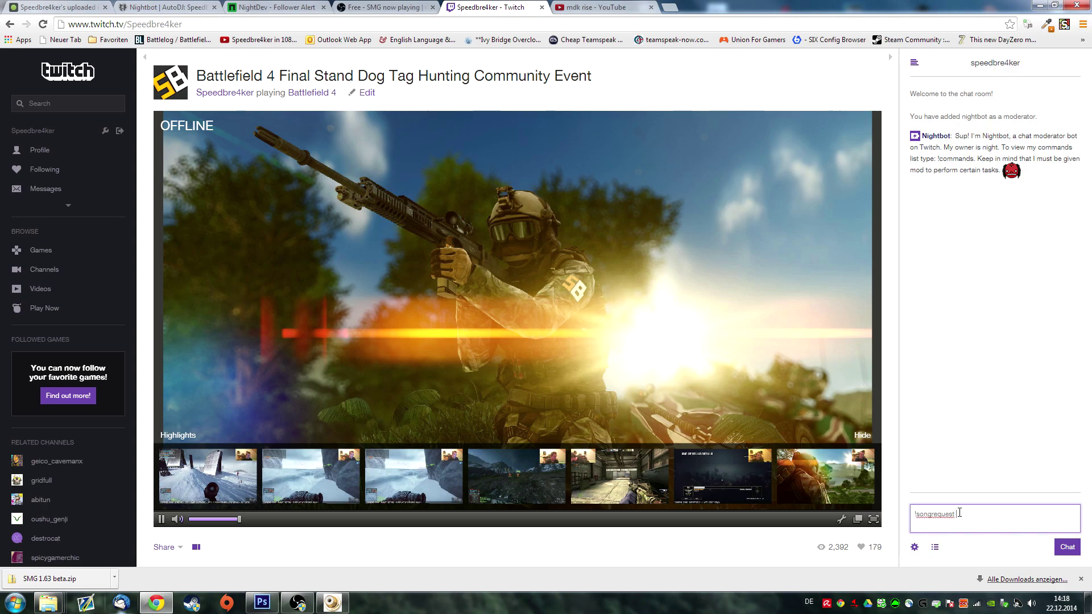
Send the !songrequest, compare Nightbot's invalid video ID reply with the AutoDJ page
{"action": "type", "text": "sd"}
{"action": "key", "text": "Return"}
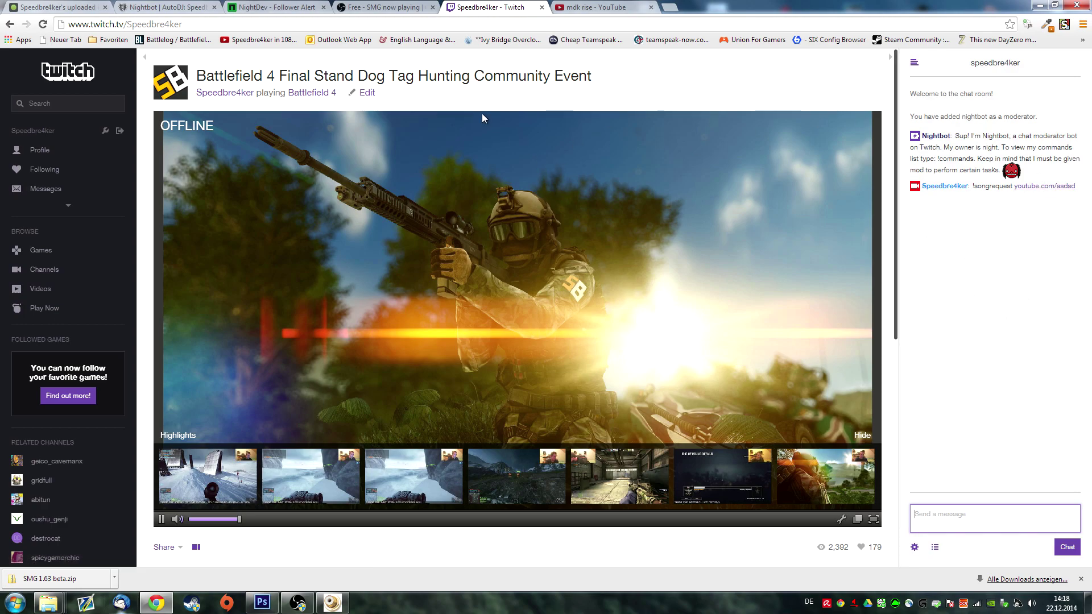
{"action": "left_click", "coordinate": [156, 6]}
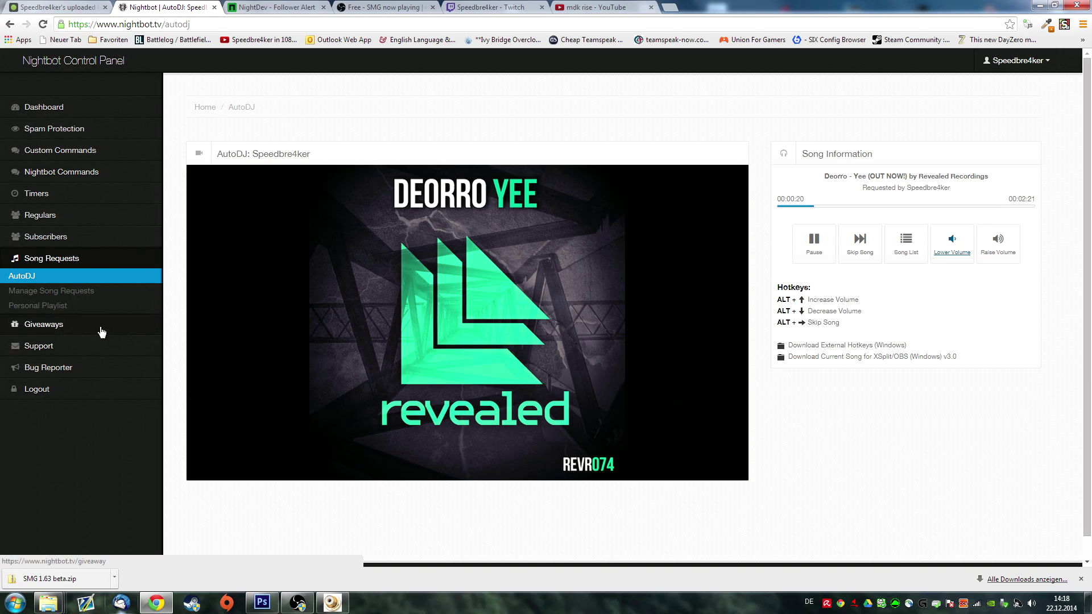
{"action": "left_click", "coordinate": [491, 7]}
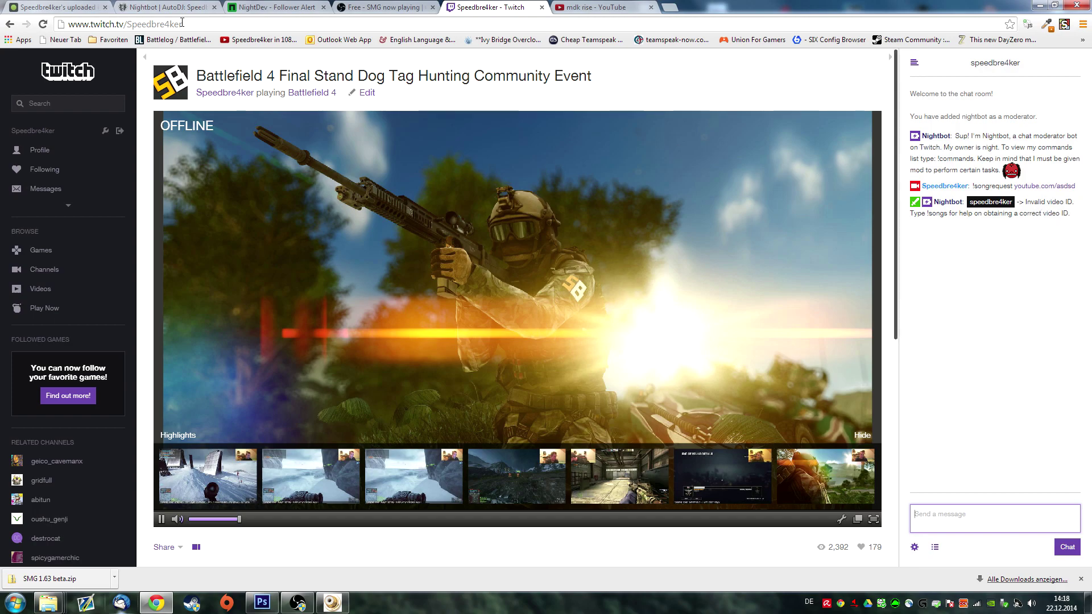
{"action": "left_click", "coordinate": [168, 7]}
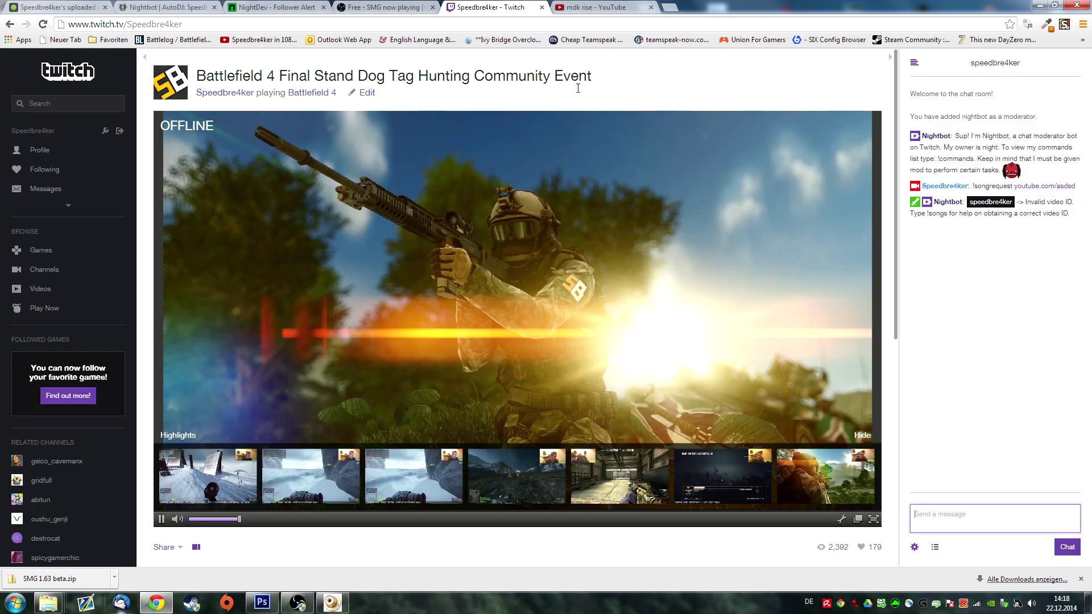
{"action": "left_click", "coordinate": [491, 7]}
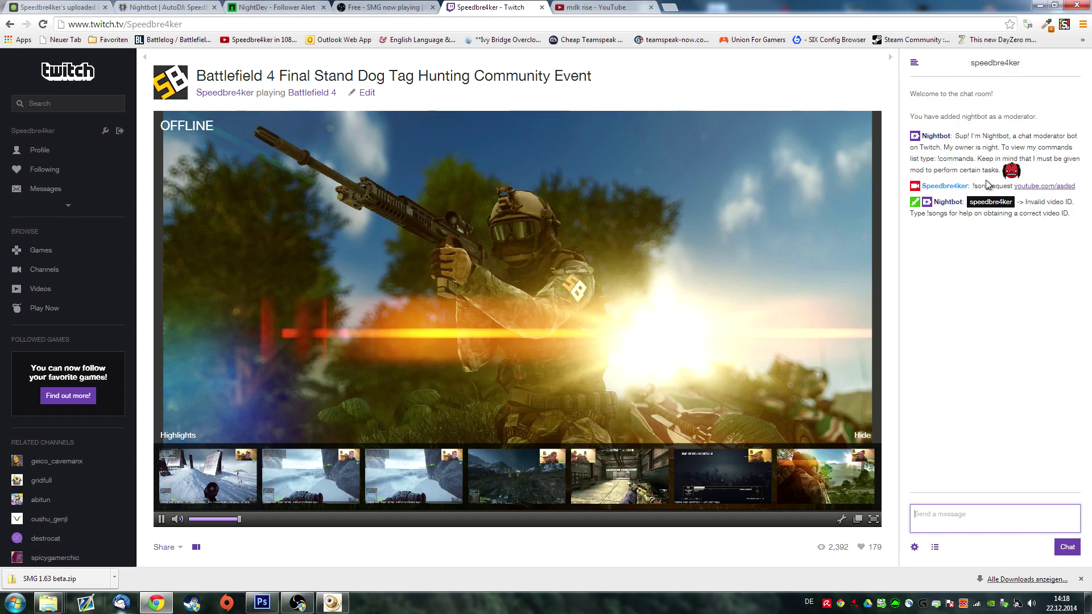
{"action": "left_click", "coordinate": [177, 5]}
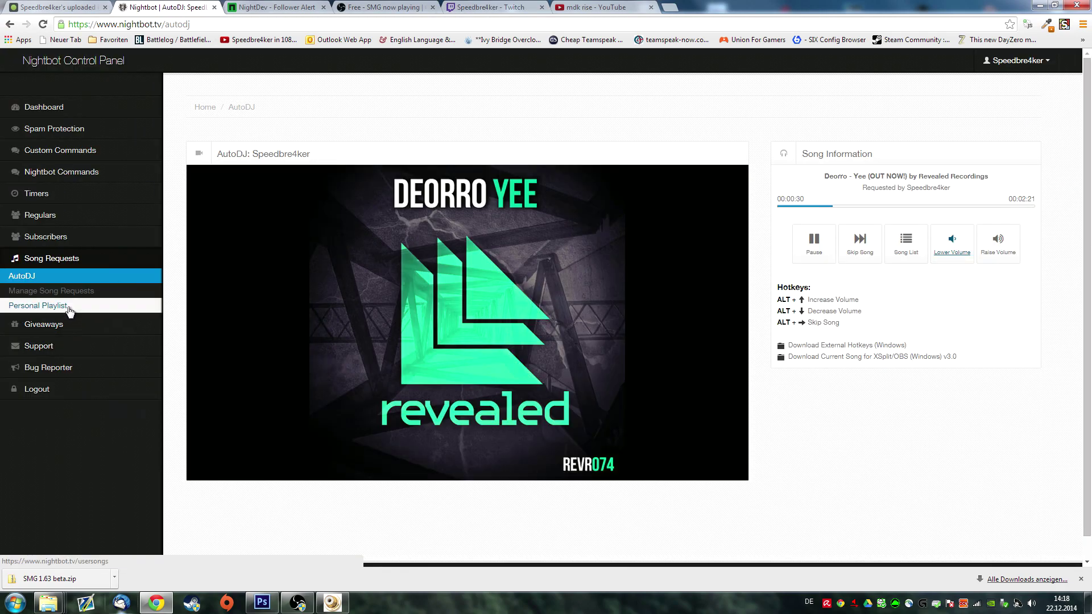
Page through the 57-song personal playlist to entries 31–40, then lower the AutoDJ volume
{"action": "left_click", "coordinate": [69, 308]}
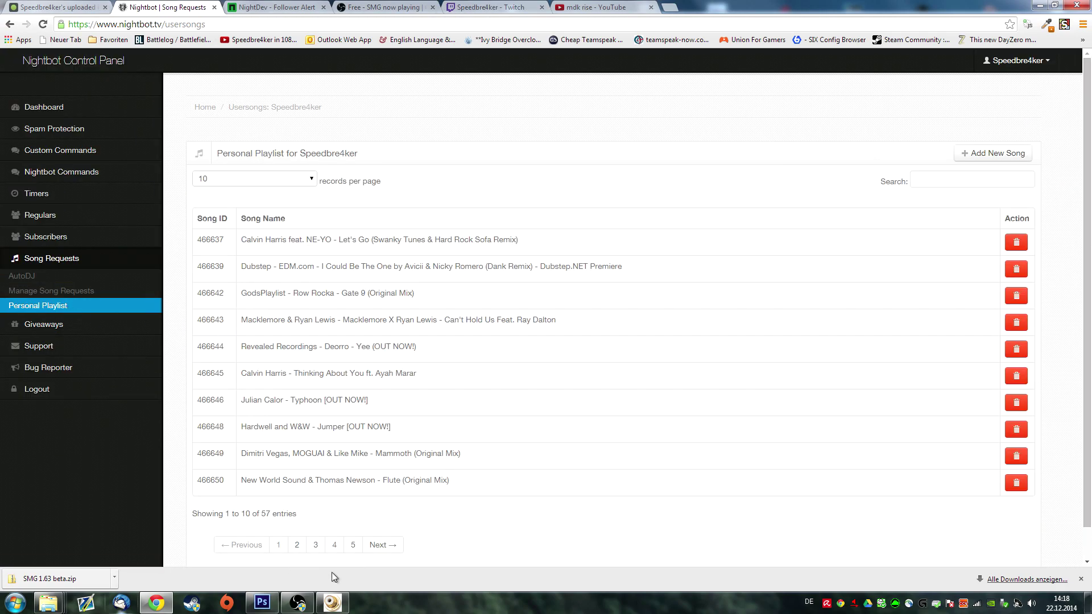
{"action": "left_click", "coordinate": [383, 546]}
{"action": "left_click", "coordinate": [384, 547]}
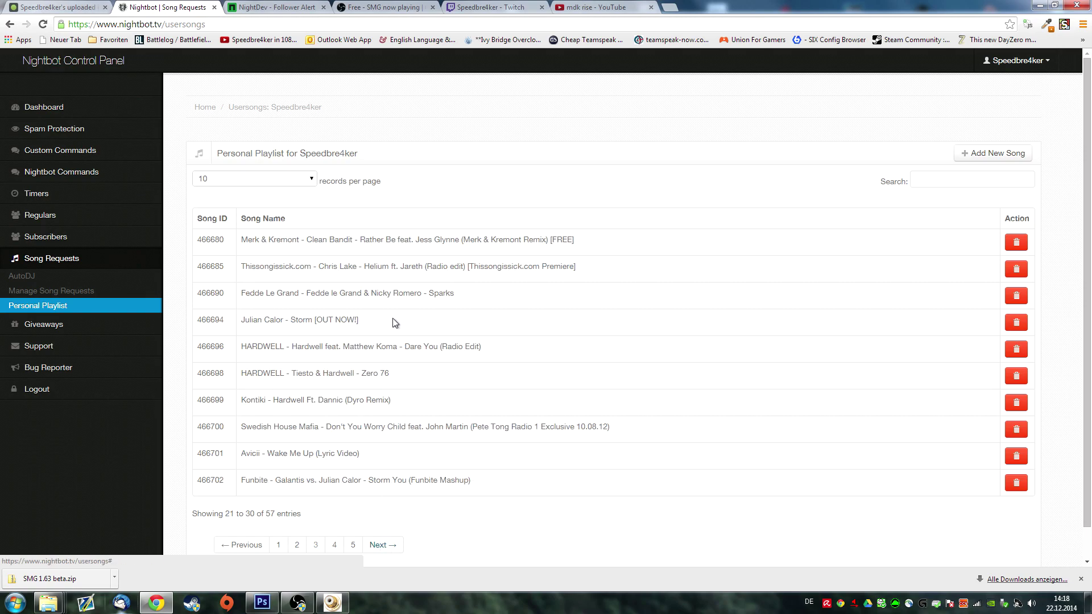
{"action": "left_click", "coordinate": [393, 547]}
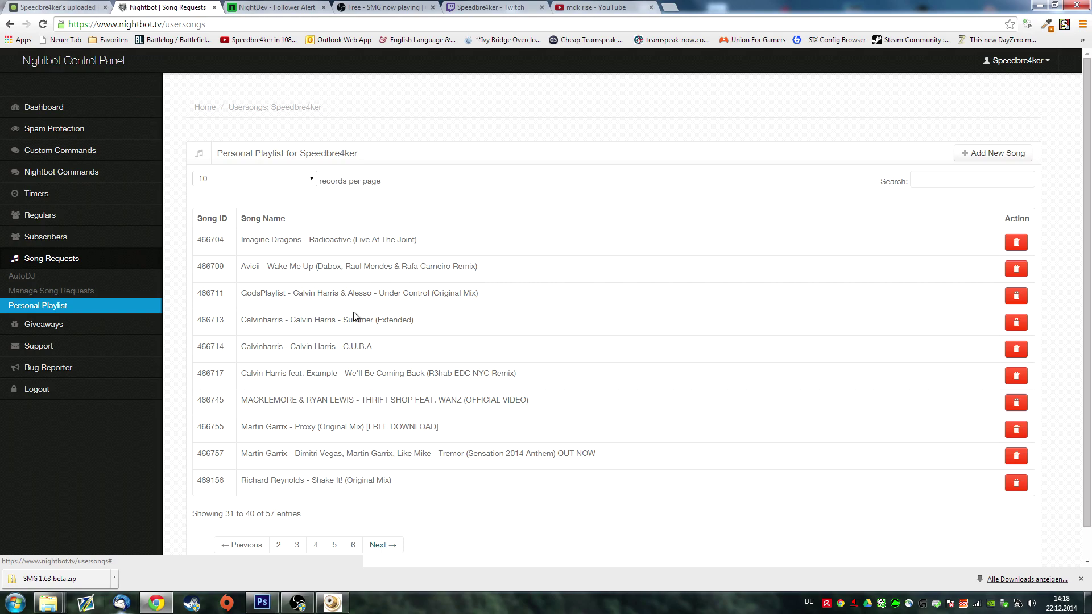
{"action": "left_click", "coordinate": [21, 276]}
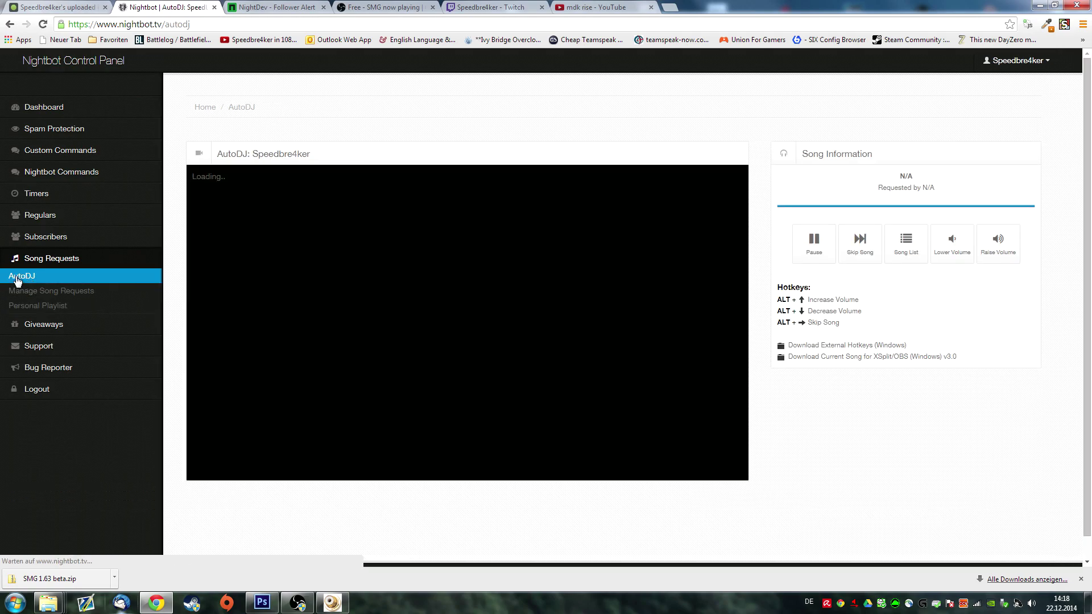
{"action": "left_click", "coordinate": [955, 261]}
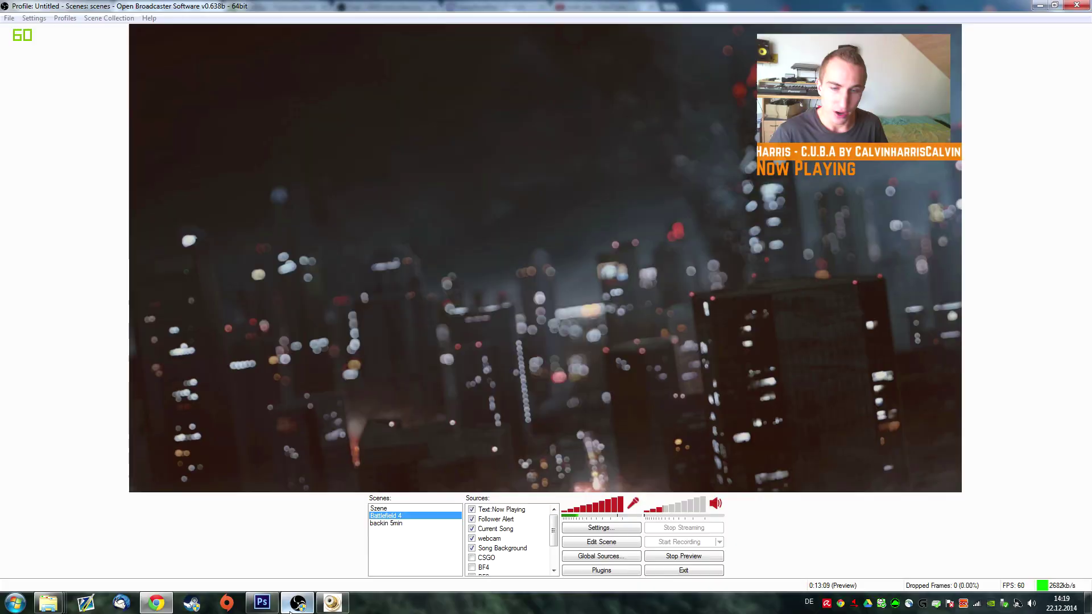
Download nightbot.tv/currentsongwindows3.0.zip in a new tab and bring up its extracted folder
{"action": "left_click", "coordinate": [297, 603]}
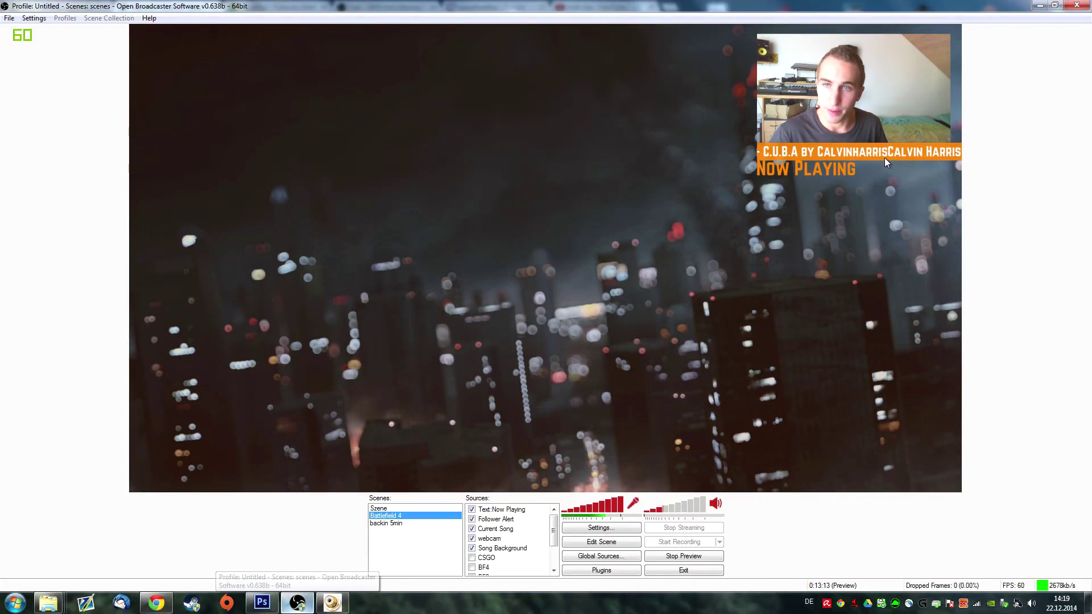
{"action": "left_click", "coordinate": [162, 606]}
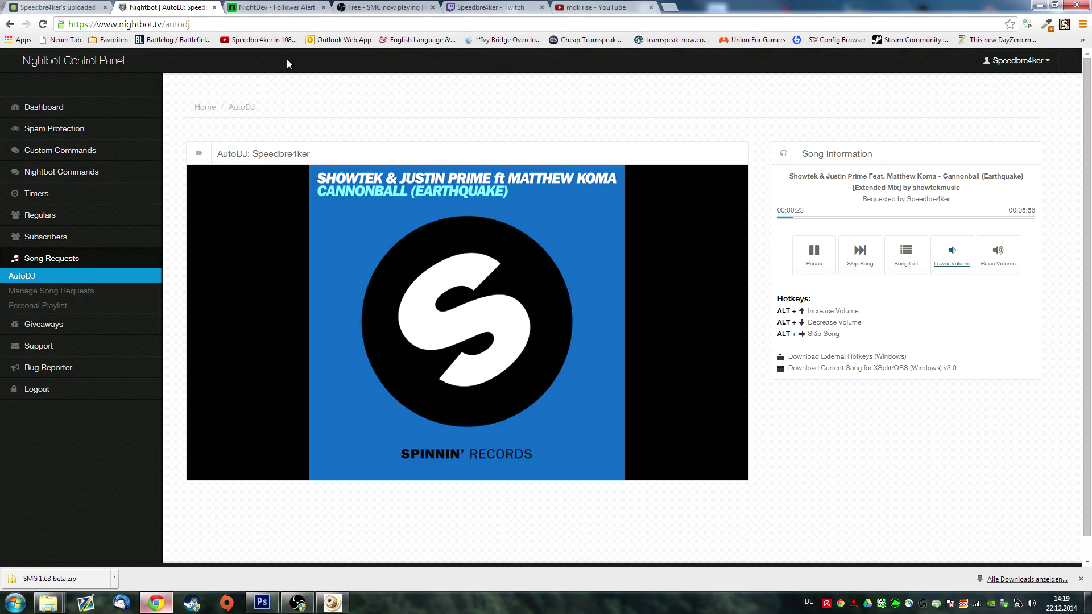
{"action": "left_click", "coordinate": [670, 8]}
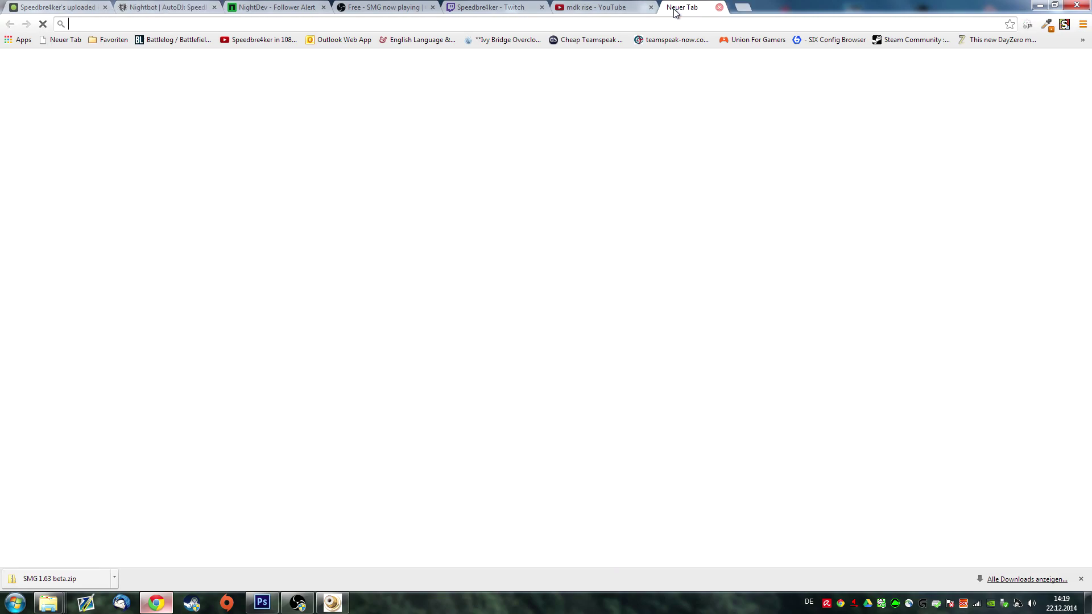
{"action": "type", "text": "http://www.nightbot.tv/currentsongwindows3.0.zip"}
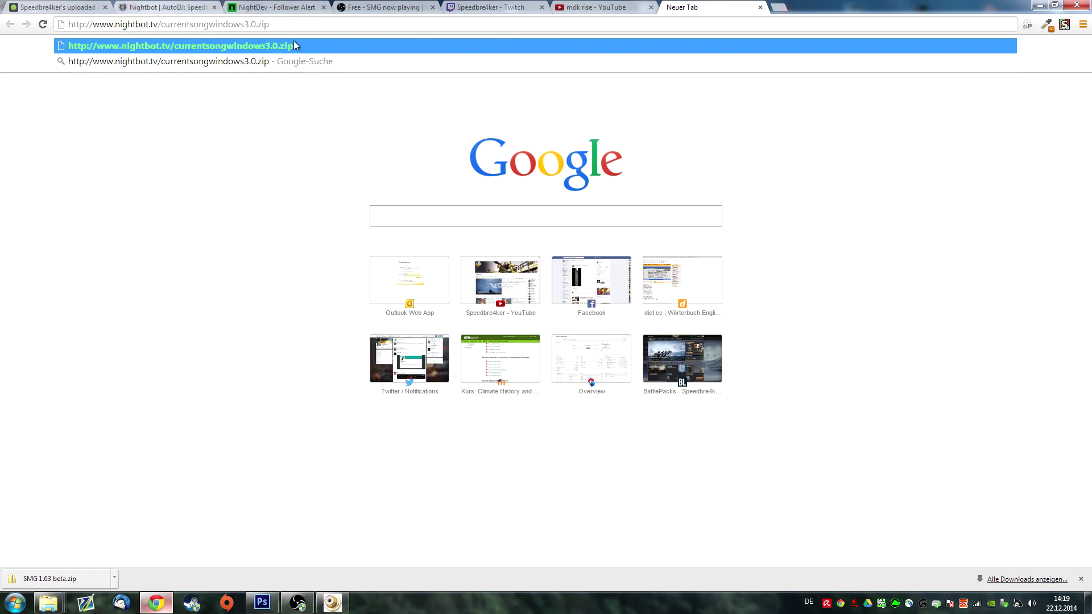
{"action": "key", "text": "Return"}
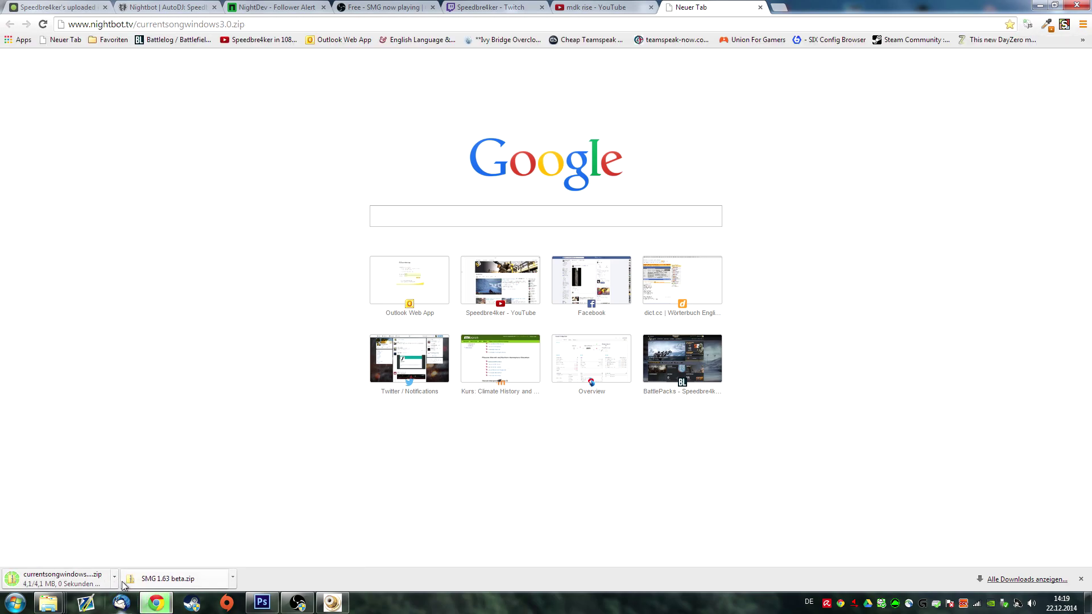
{"action": "mouse_move", "coordinate": [55, 607]}
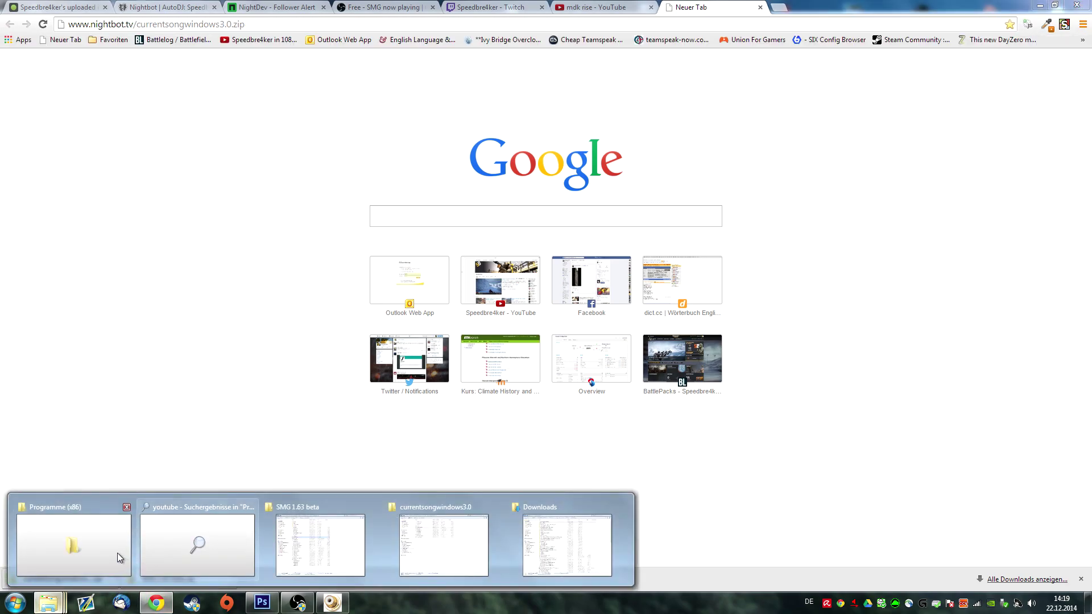
{"action": "left_click", "coordinate": [437, 547]}
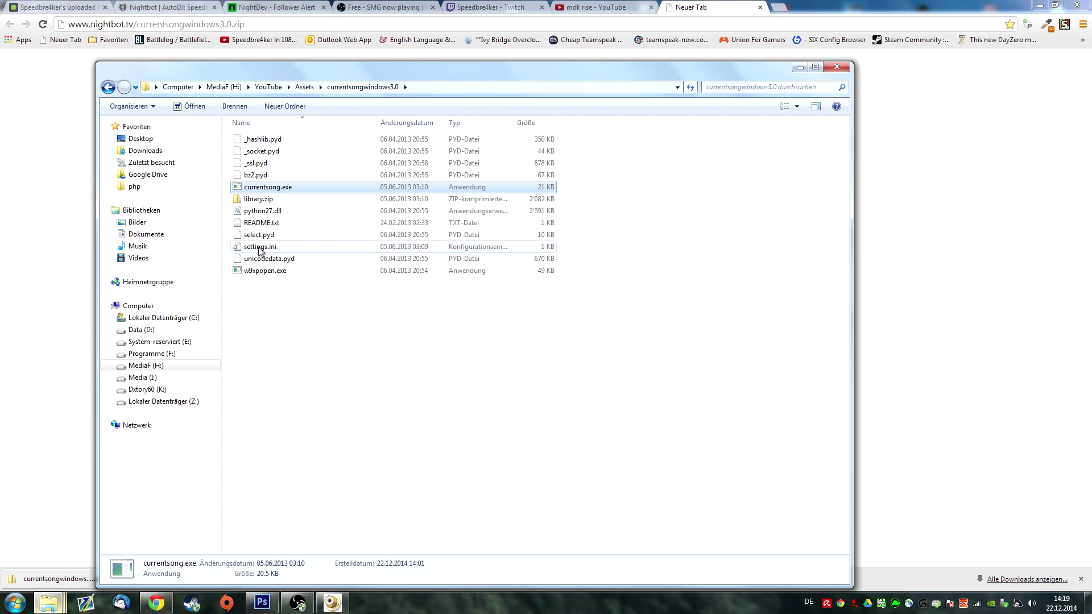
Open settings.ini in Notepad++, enter the channel username, and select the SongNameFormat line
{"action": "right_click", "coordinate": [273, 249]}
{"action": "left_click", "coordinate": [296, 339]}
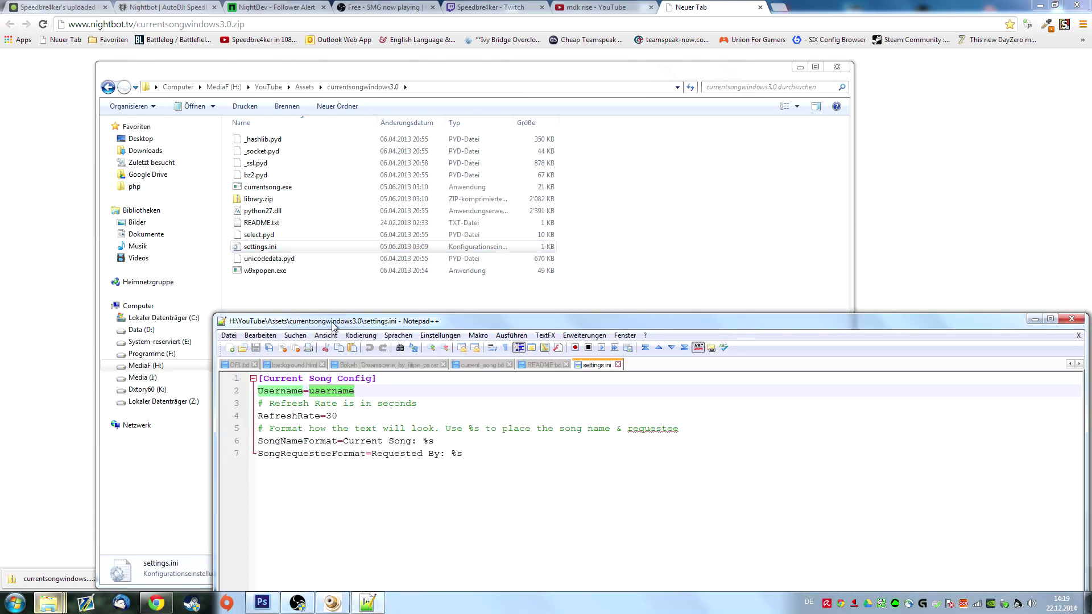
{"action": "type", "text": "Speedbre4k"}
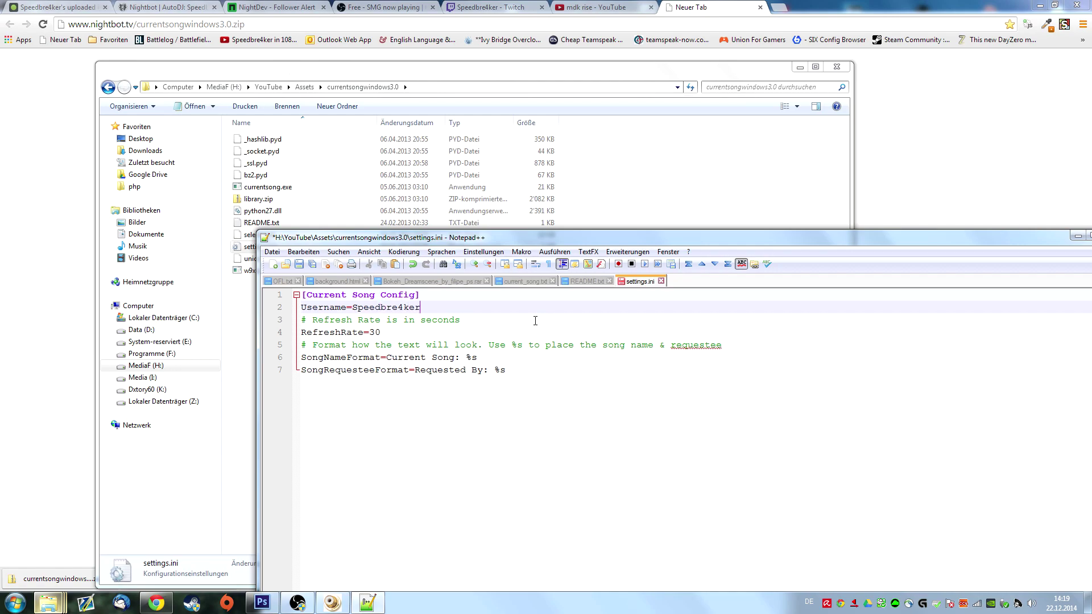
{"action": "left_click_drag", "start_coordinate": [462, 357], "coordinate": [377, 357]}
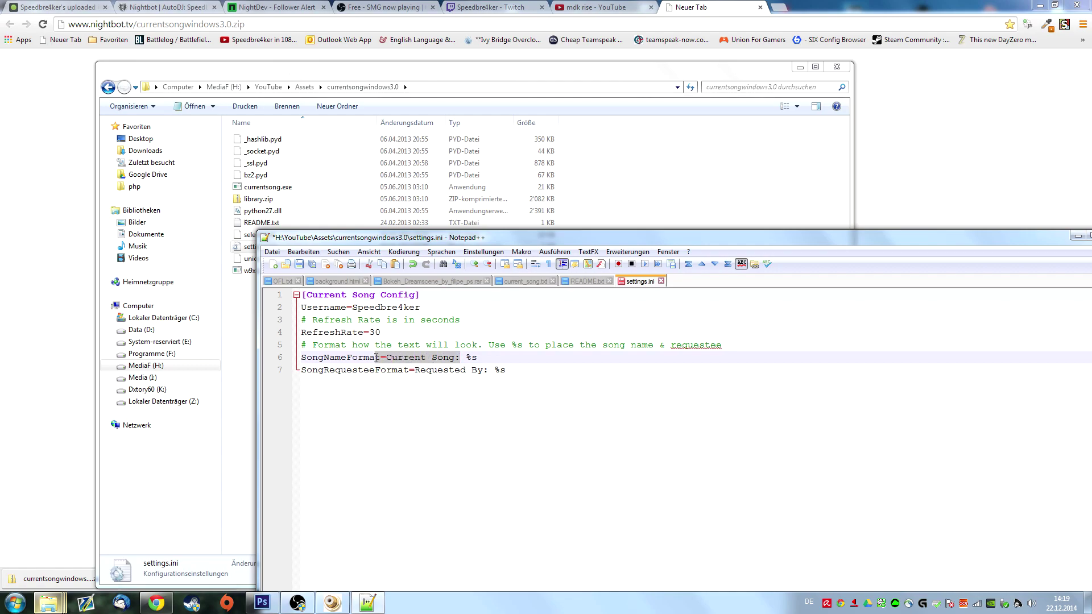
{"action": "left_click_drag", "start_coordinate": [304, 357], "coordinate": [509, 354]}
{"action": "left_click_drag", "start_coordinate": [423, 239], "coordinate": [417, 229]}
{"action": "left_click_drag", "start_coordinate": [492, 228], "coordinate": [493, 340]}
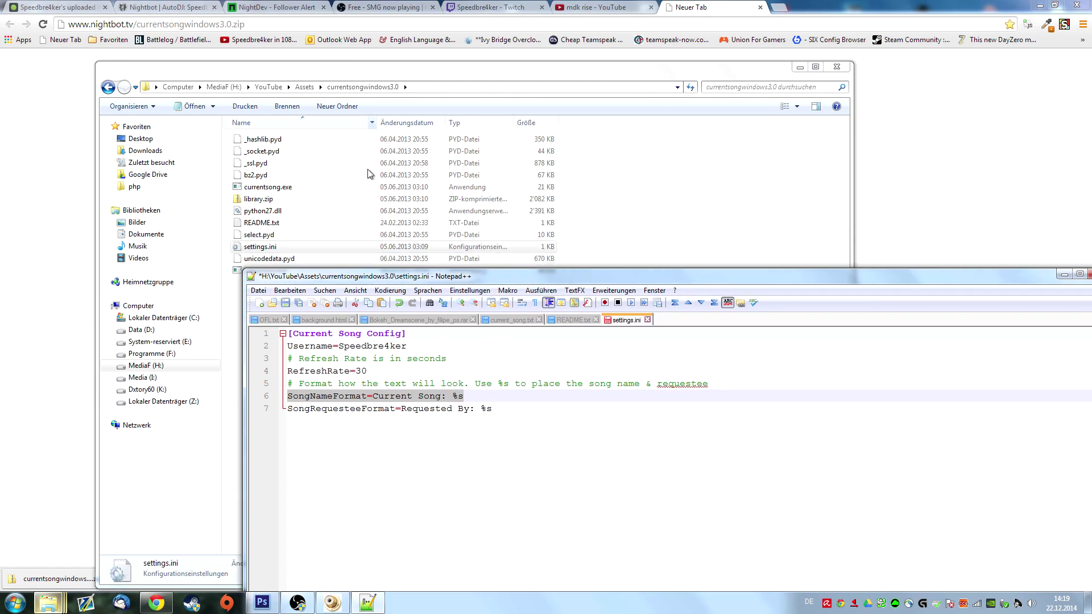
Close the empty browser tab, then trim SongNameFormat in settings.ini to just %s
{"action": "left_click", "coordinate": [174, 3]}
{"action": "left_click", "coordinate": [174, 6]}
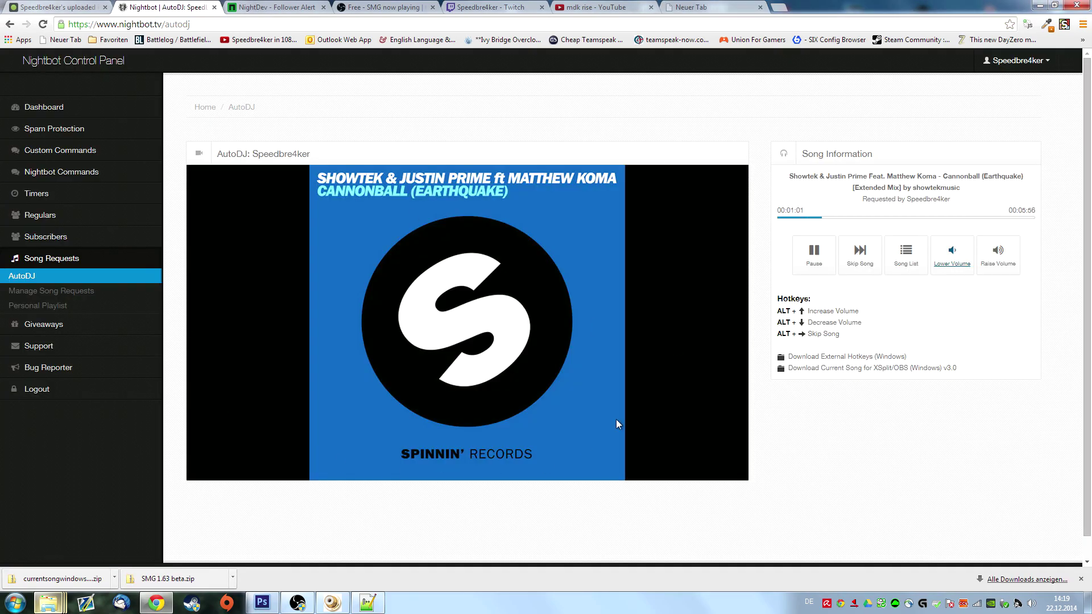
{"action": "left_click", "coordinate": [721, 10]}
{"action": "key", "text": "alt+Tab"}
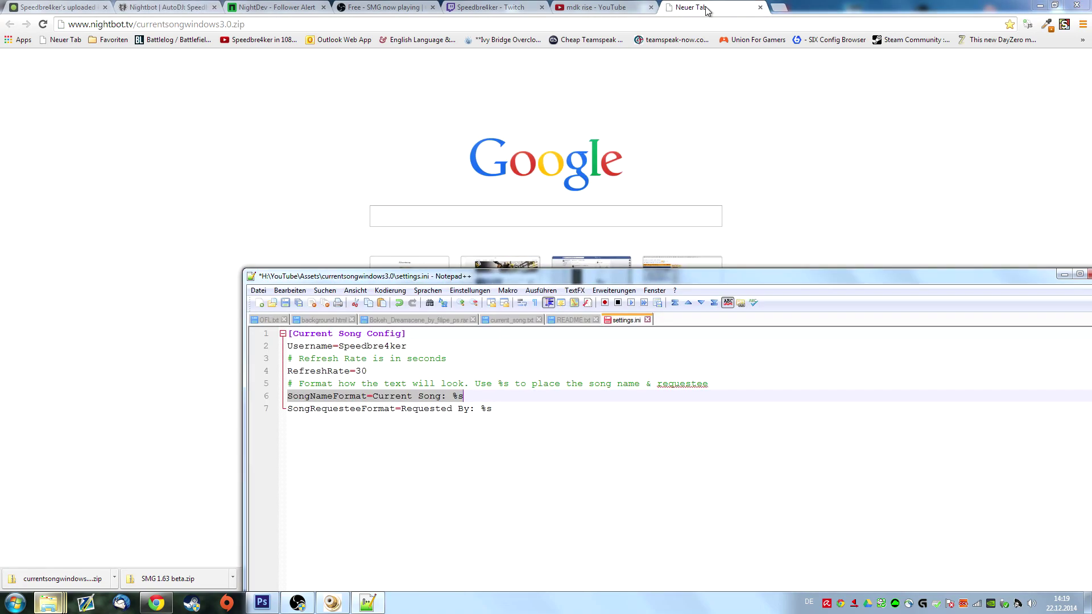
{"action": "left_click", "coordinate": [761, 7]}
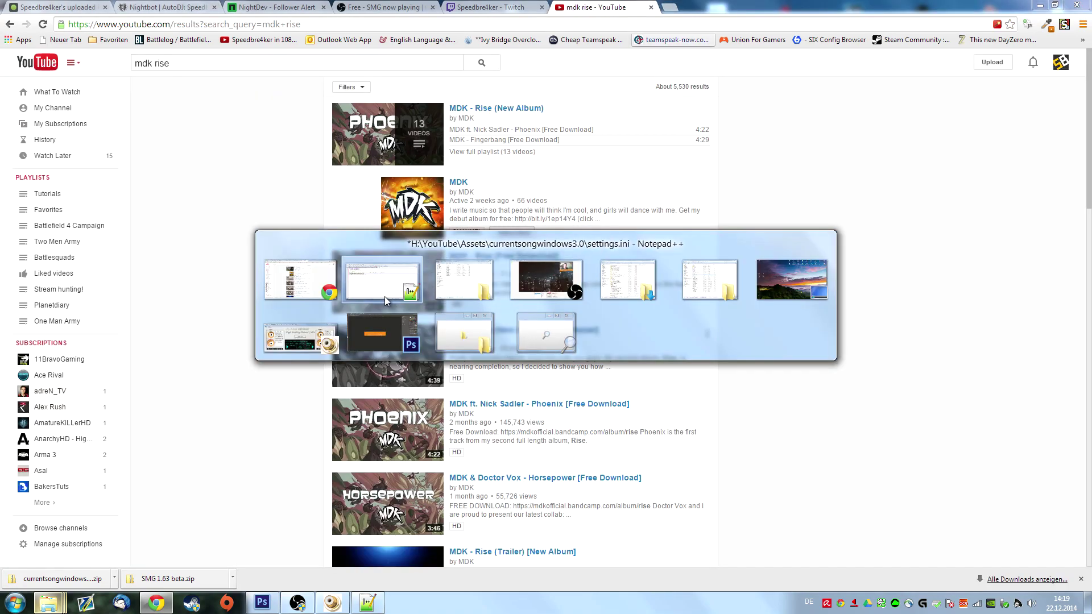
{"action": "key", "text": "alt+Tab"}
{"action": "key", "text": "alt+Tab"}
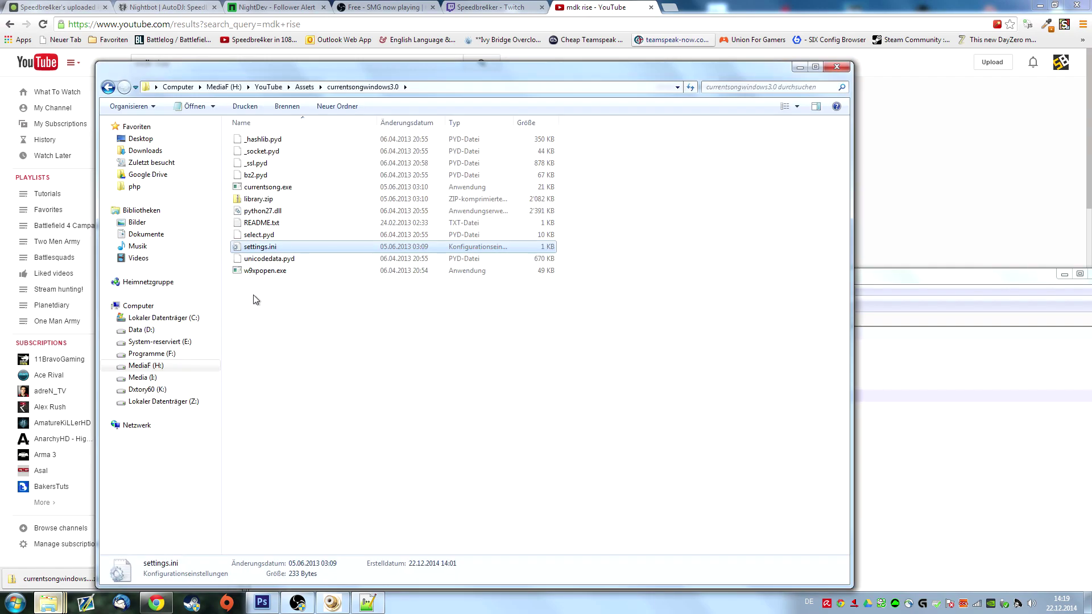
{"action": "key", "text": "alt+Tab"}
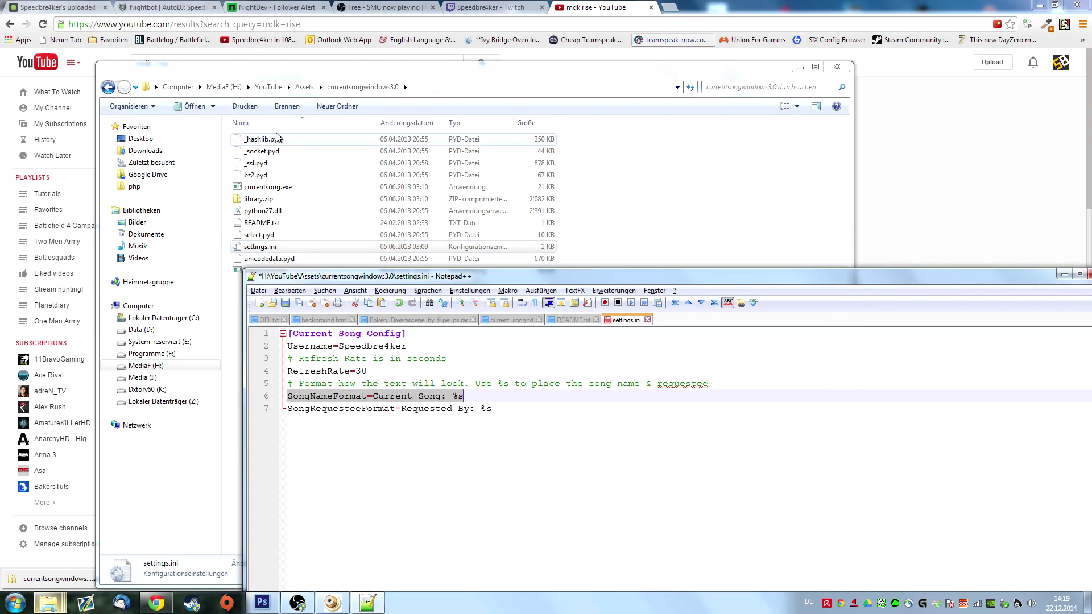
{"action": "left_click", "coordinate": [445, 398]}
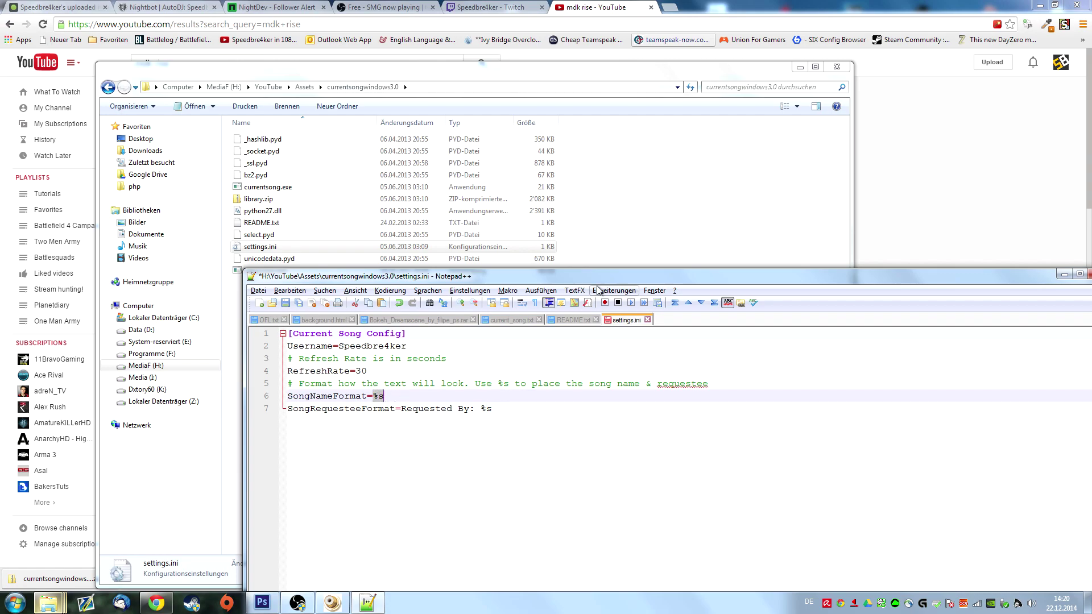
{"action": "left_click_drag", "start_coordinate": [605, 278], "coordinate": [473, 246]}
Close the editor, run currentsong.exe, and compare its output with the AutoDJ song
{"action": "left_click", "coordinate": [969, 241]}
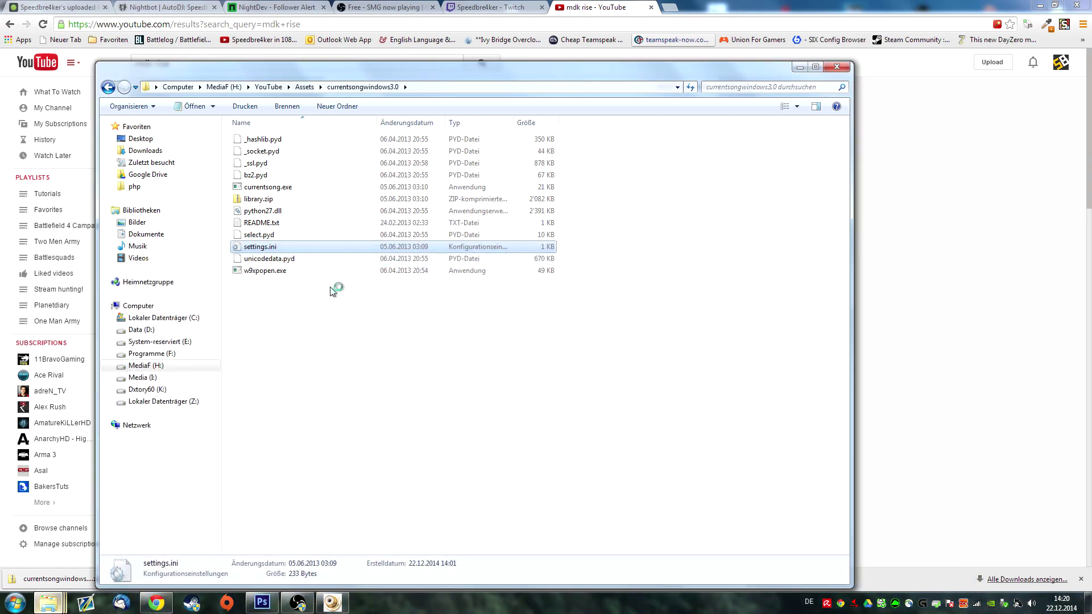
{"action": "double_click", "coordinate": [269, 185]}
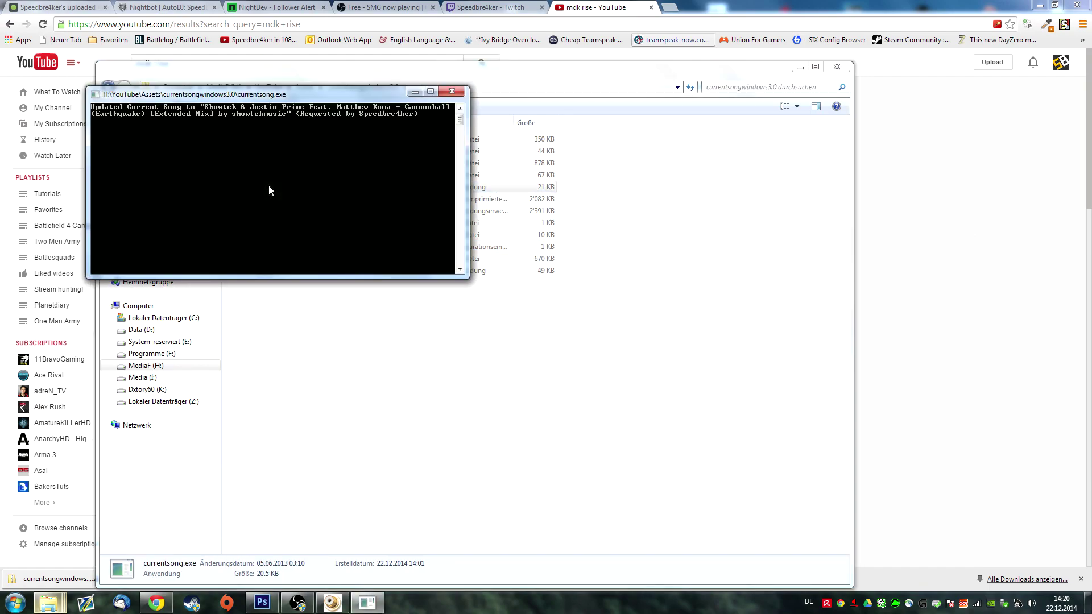
{"action": "left_click_drag", "start_coordinate": [227, 96], "coordinate": [462, 268]}
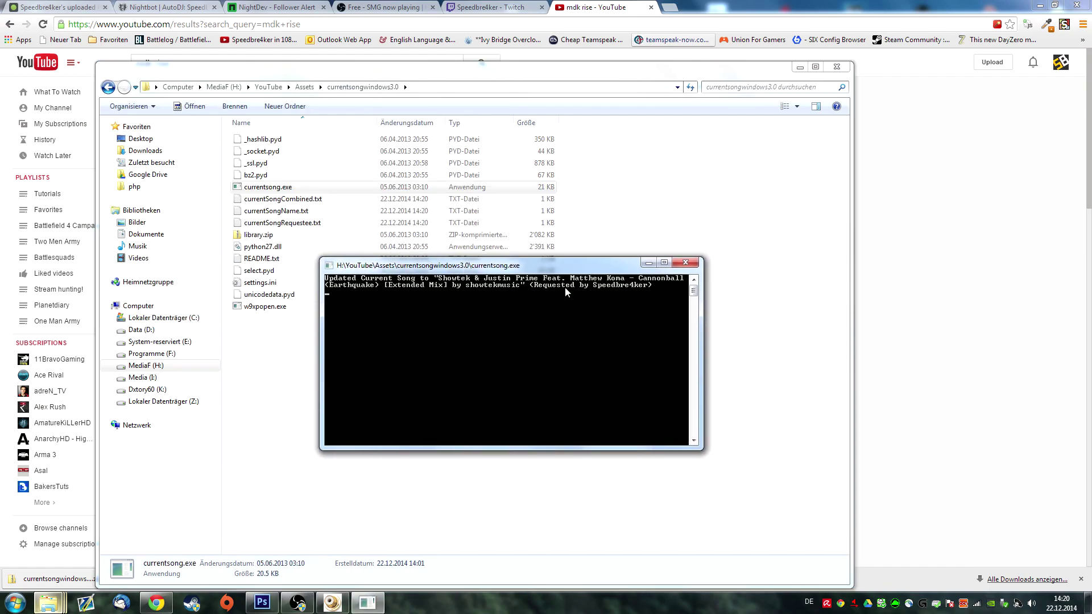
{"action": "left_click", "coordinate": [159, 7]}
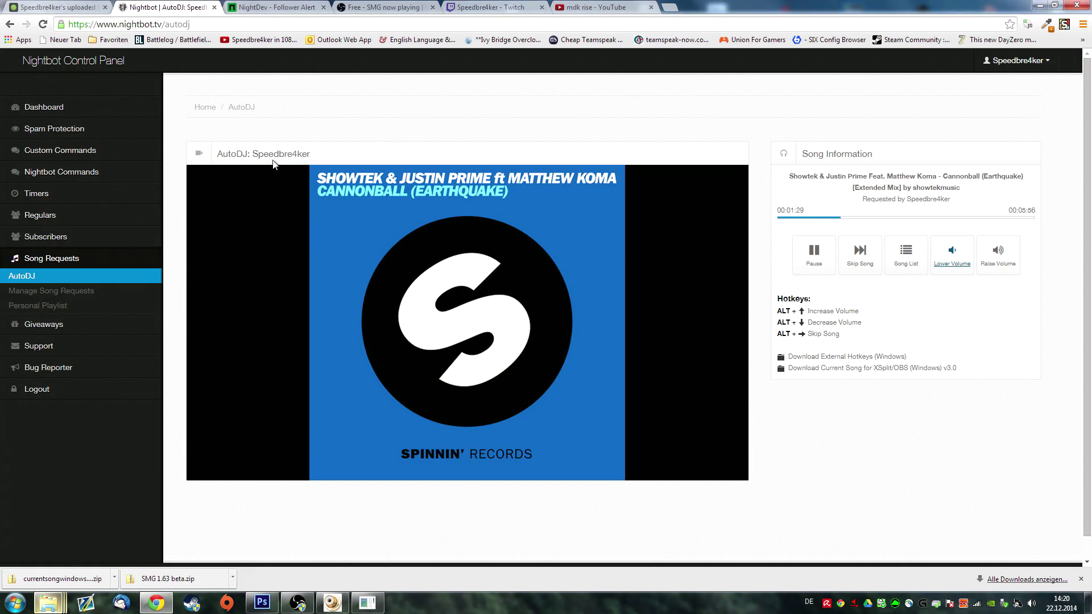
{"action": "key", "text": "alt+Tab"}
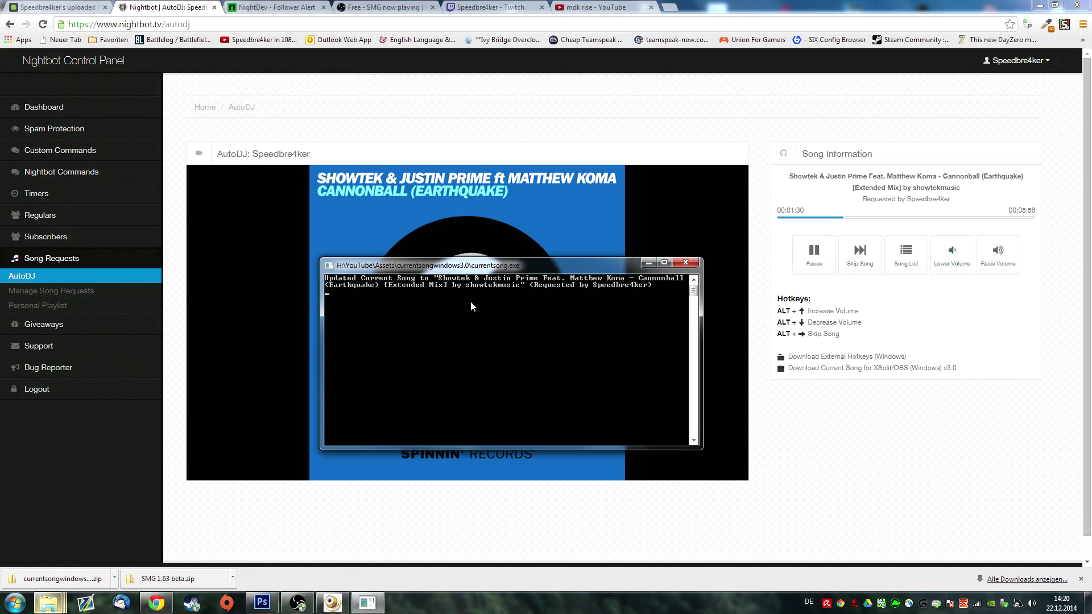
{"action": "key", "text": "alt+Tab"}
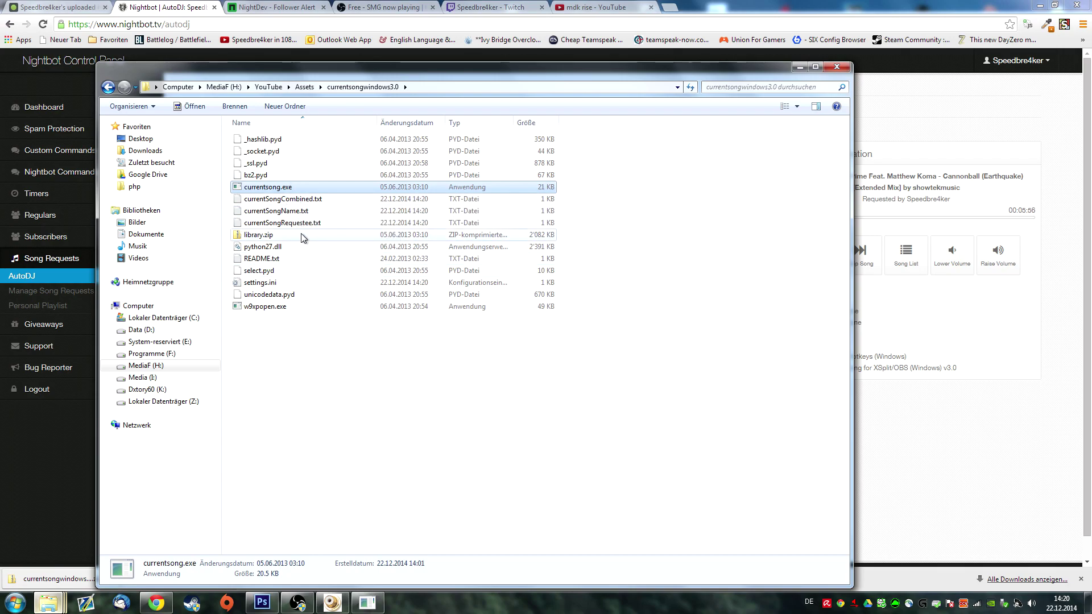
Open currentSongName.txt to confirm it holds the playing song title, then close it
{"action": "left_click", "coordinate": [282, 199]}
{"action": "left_click", "coordinate": [302, 230], "text": "shift"}
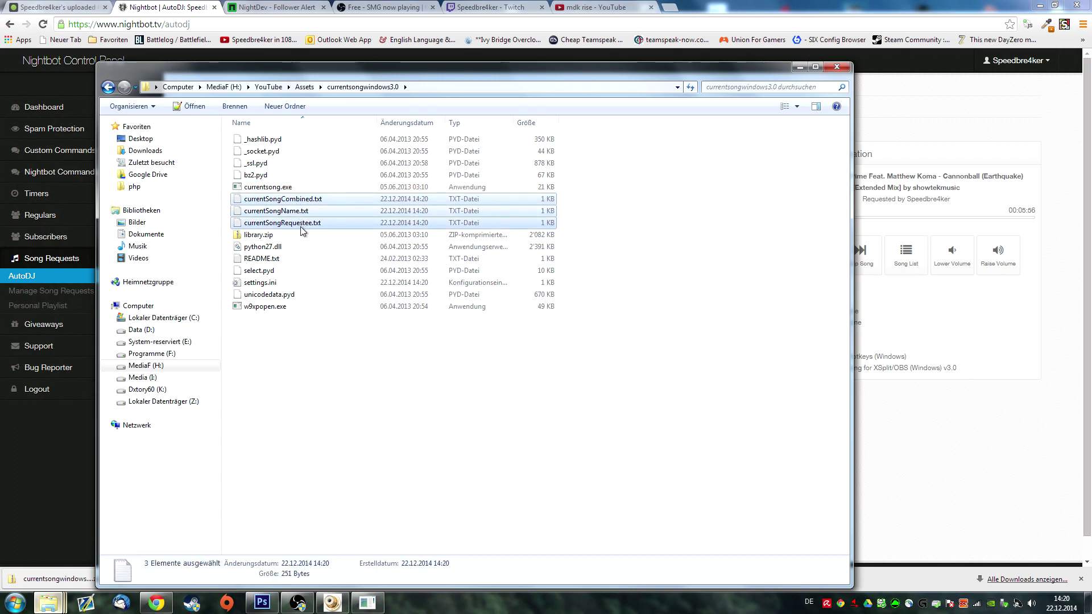
{"action": "left_click", "coordinate": [322, 234]}
{"action": "double_click", "coordinate": [289, 209]}
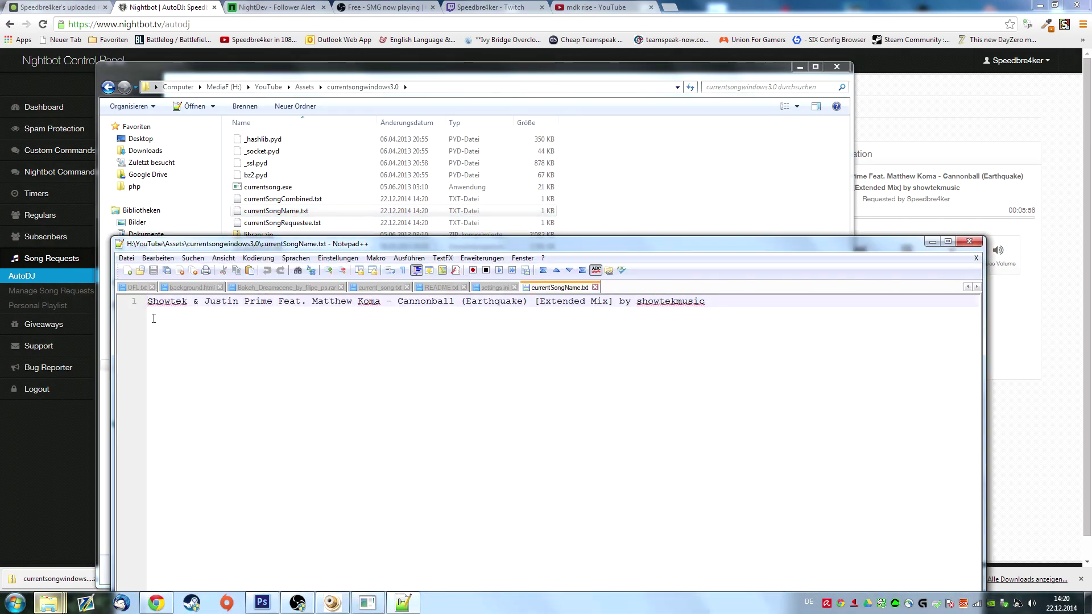
{"action": "key", "text": "ctrl+a"}
{"action": "left_click", "coordinate": [216, 303]}
{"action": "left_click", "coordinate": [339, 302]}
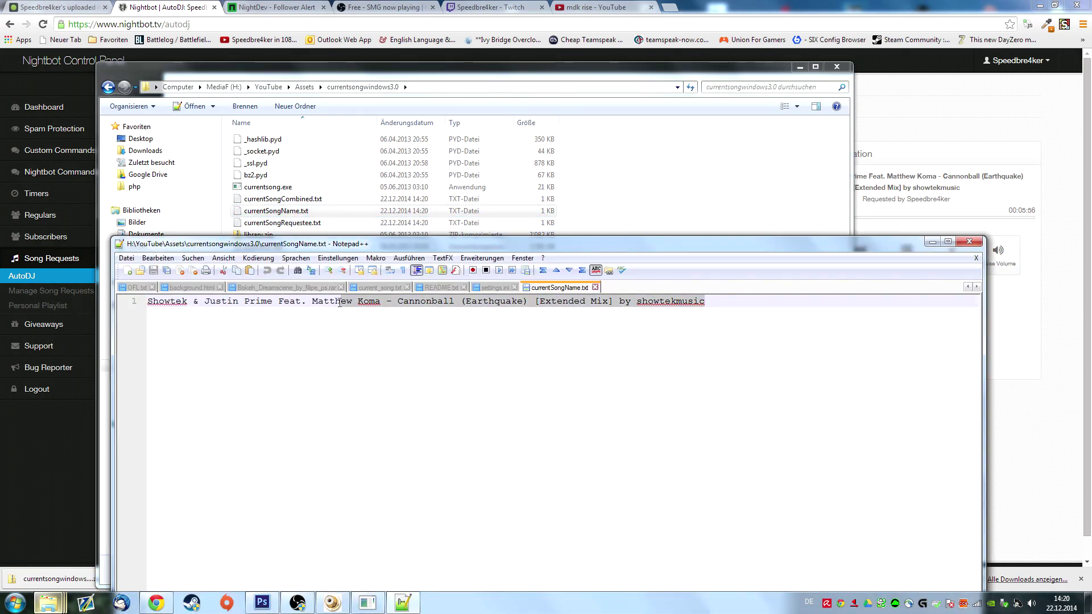
{"action": "left_click", "coordinate": [965, 244]}
Hide the old Current Song source and add a new, uniquely named text source
{"action": "left_click", "coordinate": [298, 603]}
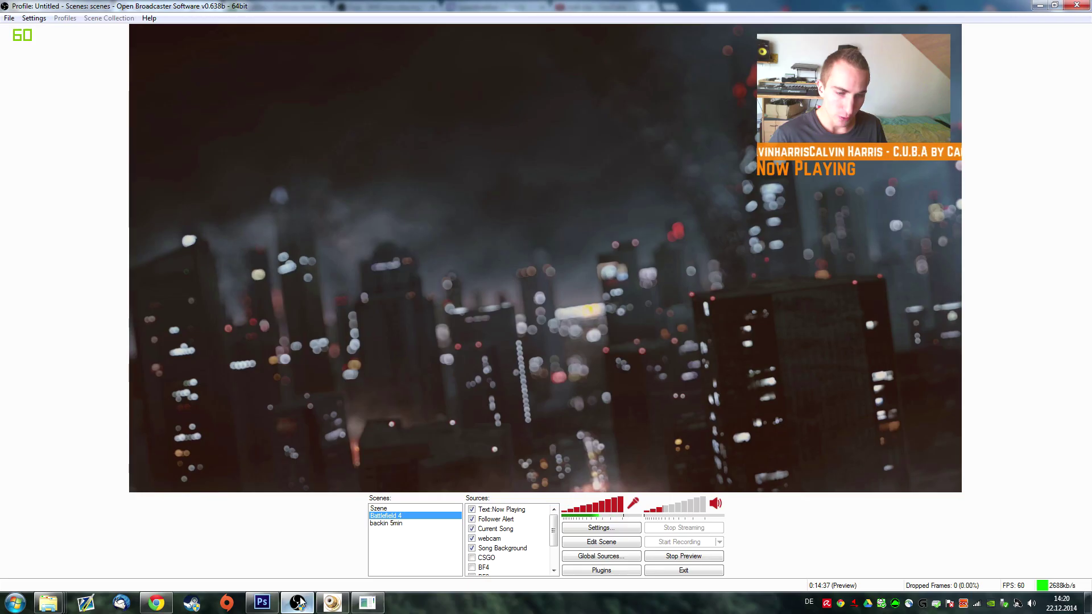
{"action": "left_click", "coordinate": [472, 529]}
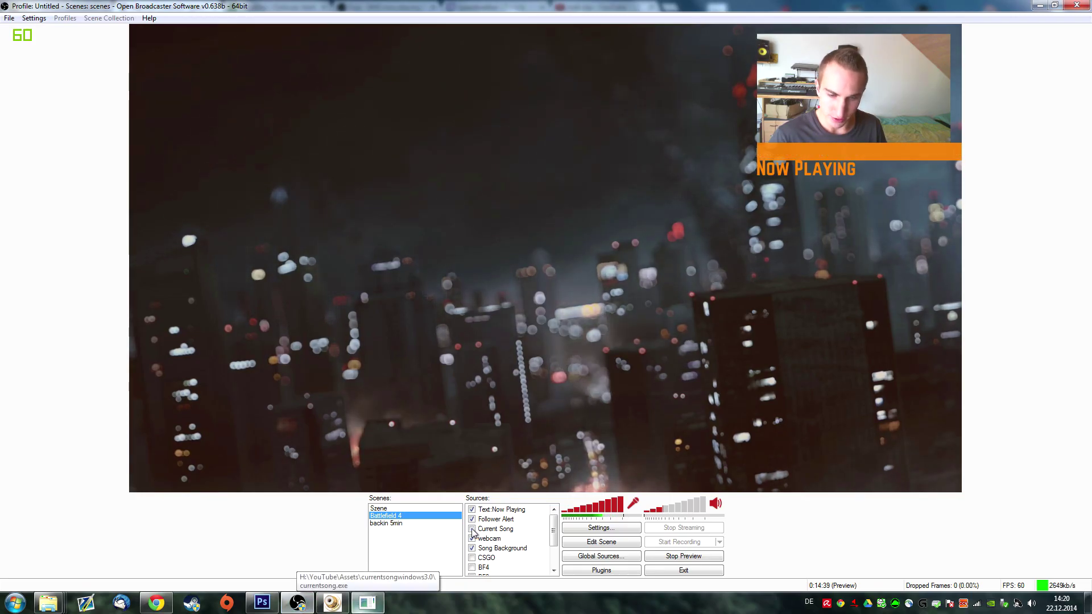
{"action": "scroll", "coordinate": [529, 534], "scroll_direction": "down", "scroll_amount": 2}
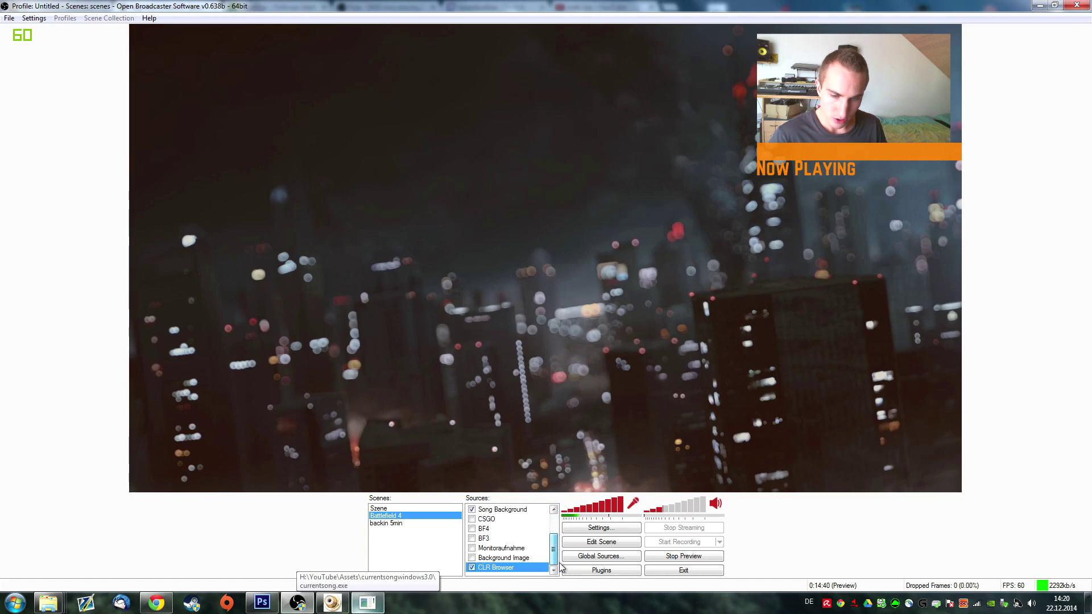
{"action": "right_click", "coordinate": [520, 547]}
{"action": "mouse_move", "coordinate": [547, 464]}
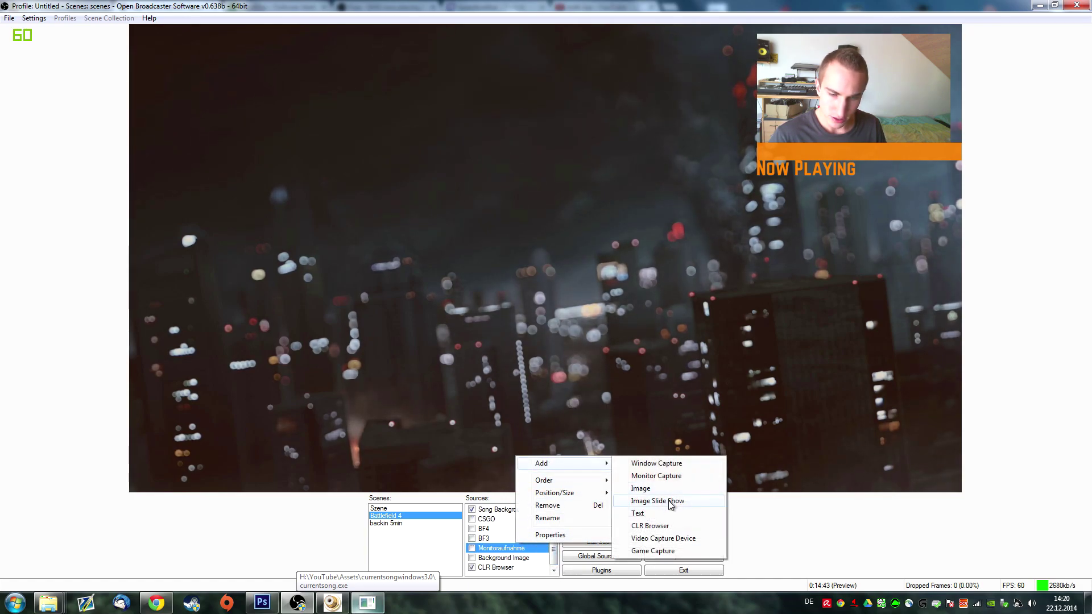
{"action": "left_click", "coordinate": [657, 512]}
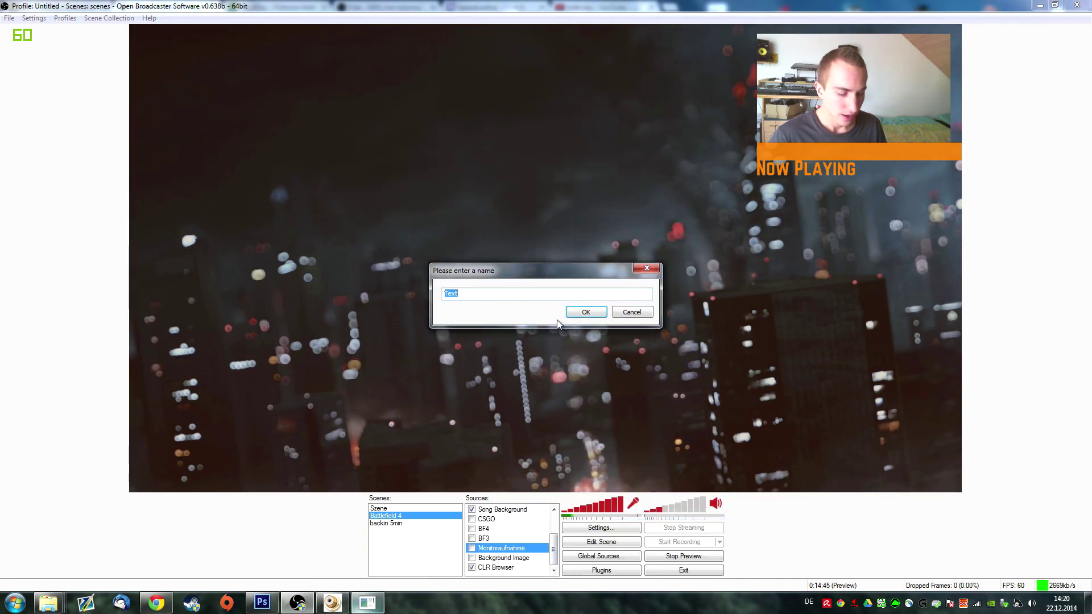
{"action": "type", "text": "current song"}
{"action": "key", "text": "Return"}
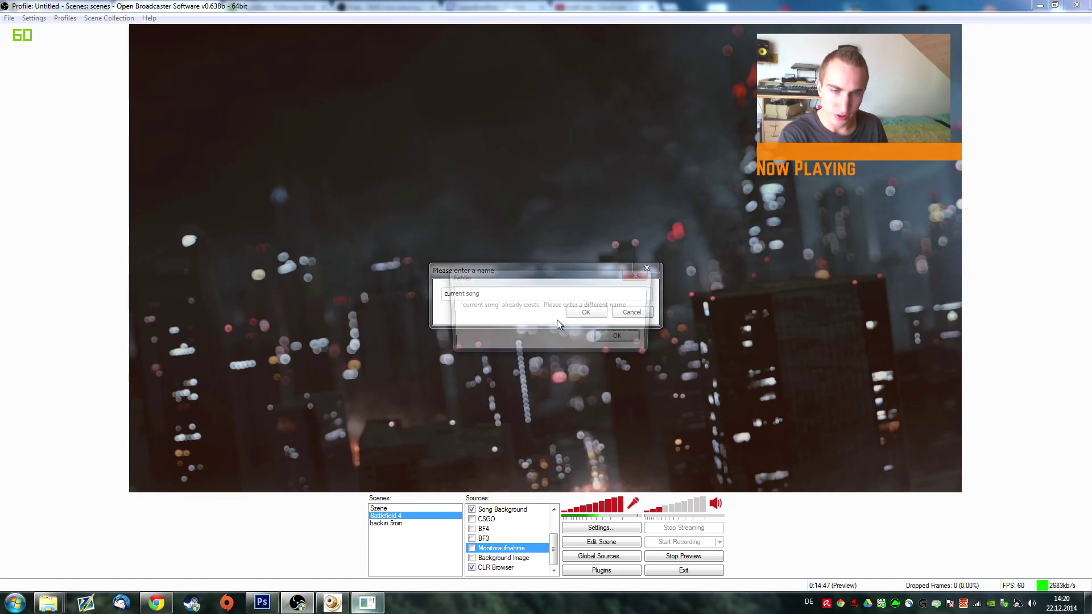
{"action": "key", "text": "Return"}
{"action": "key", "text": "BackSpace"}
{"action": "key", "text": "BackSpace"}
{"action": "key", "text": "BackSpace"}
{"action": "key", "text": "BackSpace"}
{"action": "key", "text": "BackSpace"}
{"action": "type", "text": "song 2"}
{"action": "key", "text": "Return"}
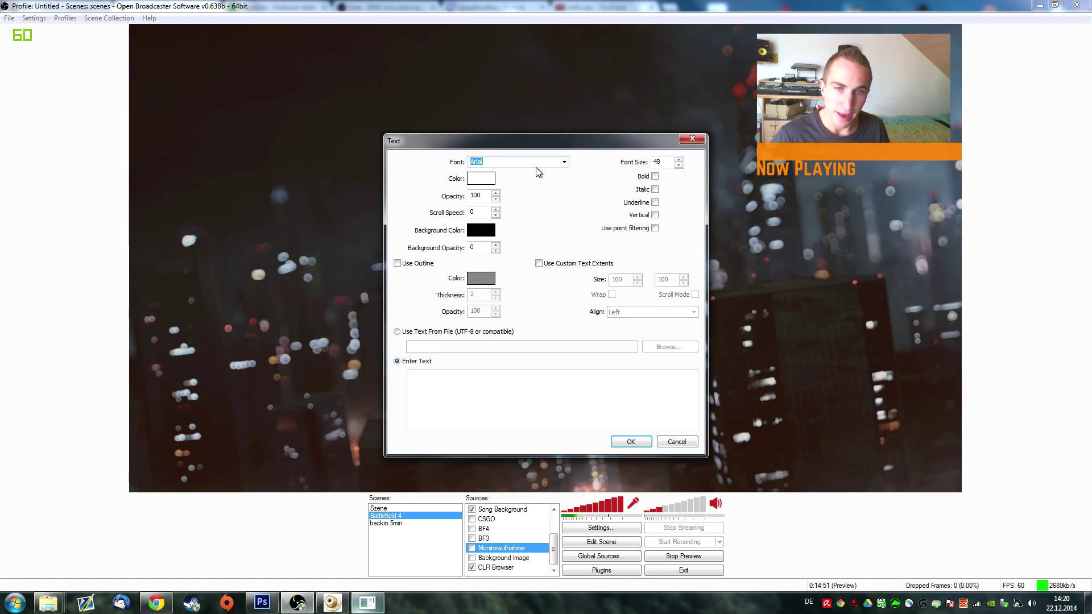
Give the text source Bell MT font, reading its text from currentSongName.txt
{"action": "left_click", "coordinate": [563, 163]}
{"action": "left_click", "coordinate": [512, 256]}
{"action": "left_click", "coordinate": [396, 331]}
{"action": "left_click", "coordinate": [682, 348]}
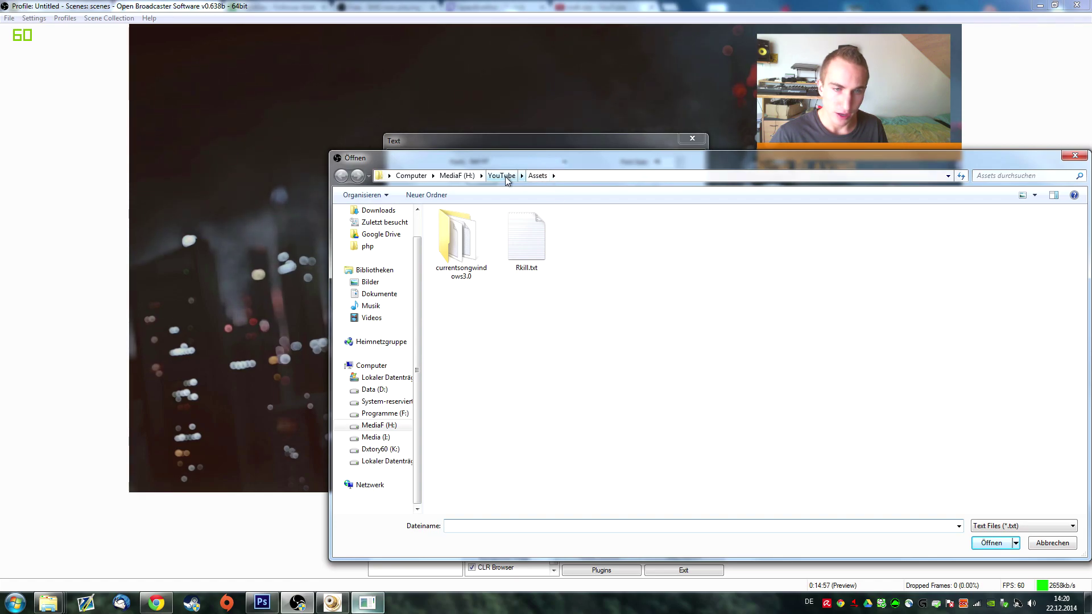
{"action": "double_click", "coordinate": [461, 242]}
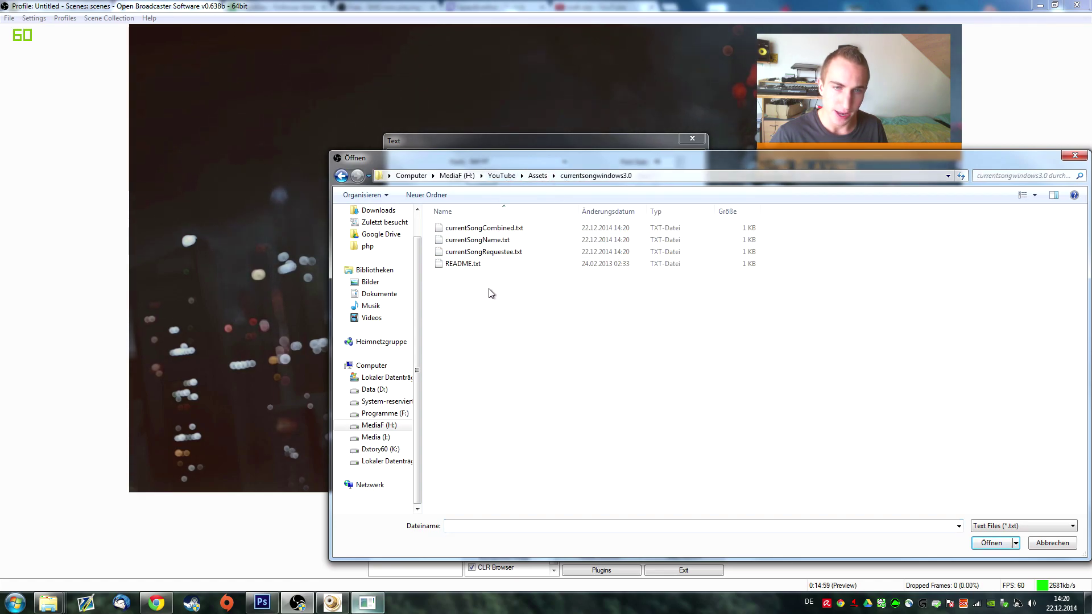
{"action": "double_click", "coordinate": [478, 240]}
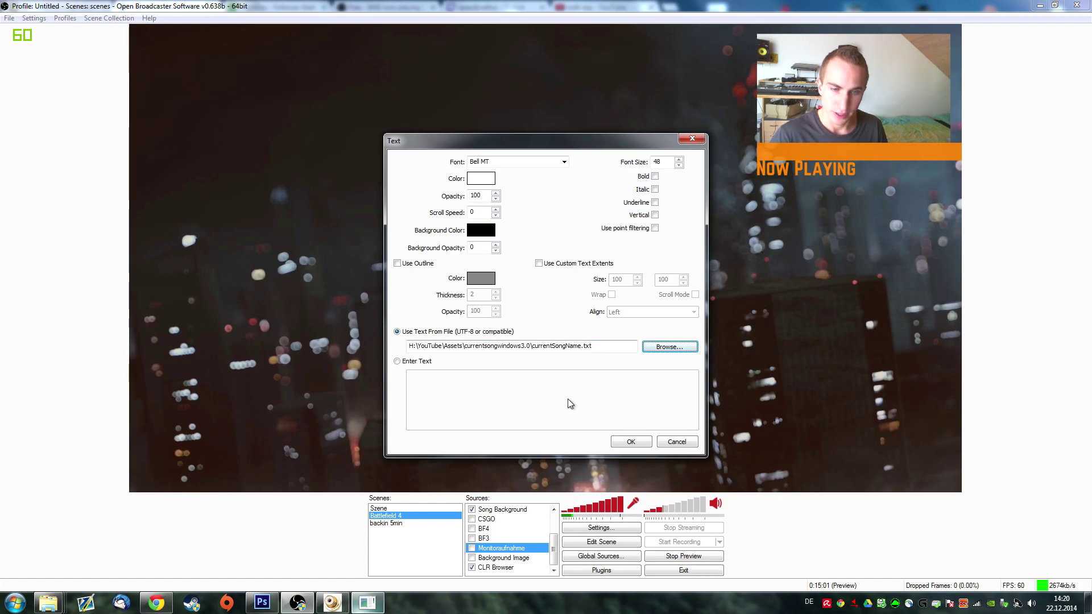
{"action": "left_click", "coordinate": [630, 443]}
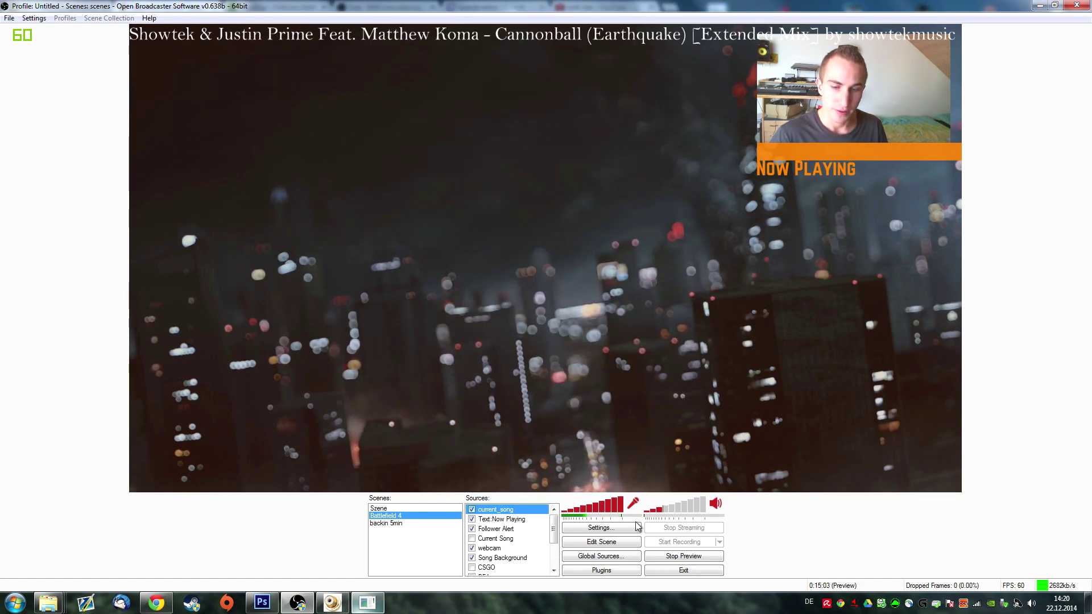
Drag the current_song title text down to about a third of the preview, beneath the Now Playing banner
{"action": "left_click", "coordinate": [594, 543]}
{"action": "left_click_drag", "start_coordinate": [718, 38], "coordinate": [722, 212]}
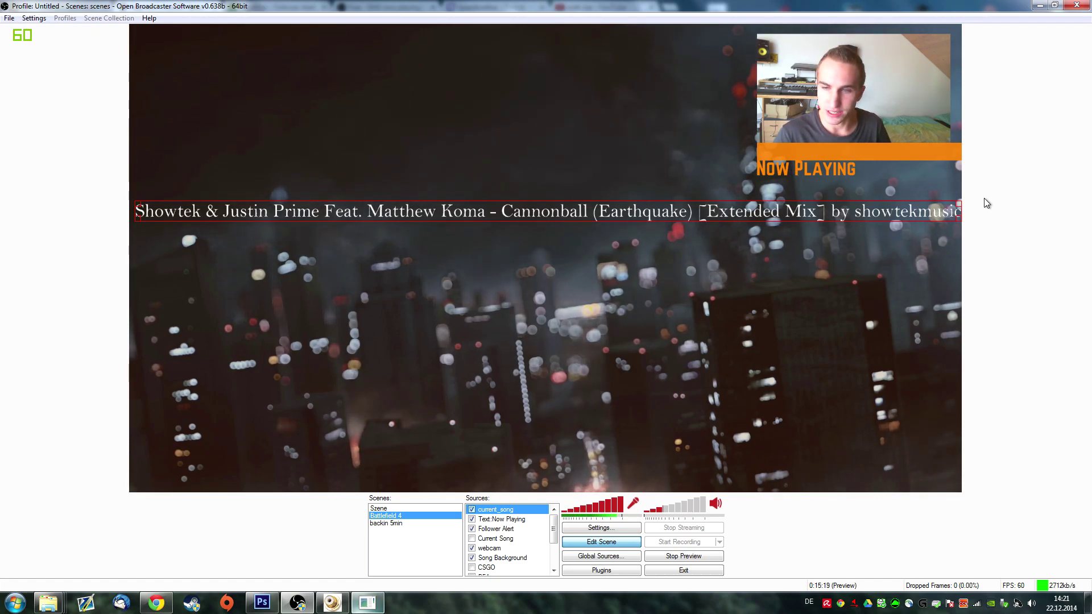
{"action": "right_click", "coordinate": [474, 214]}
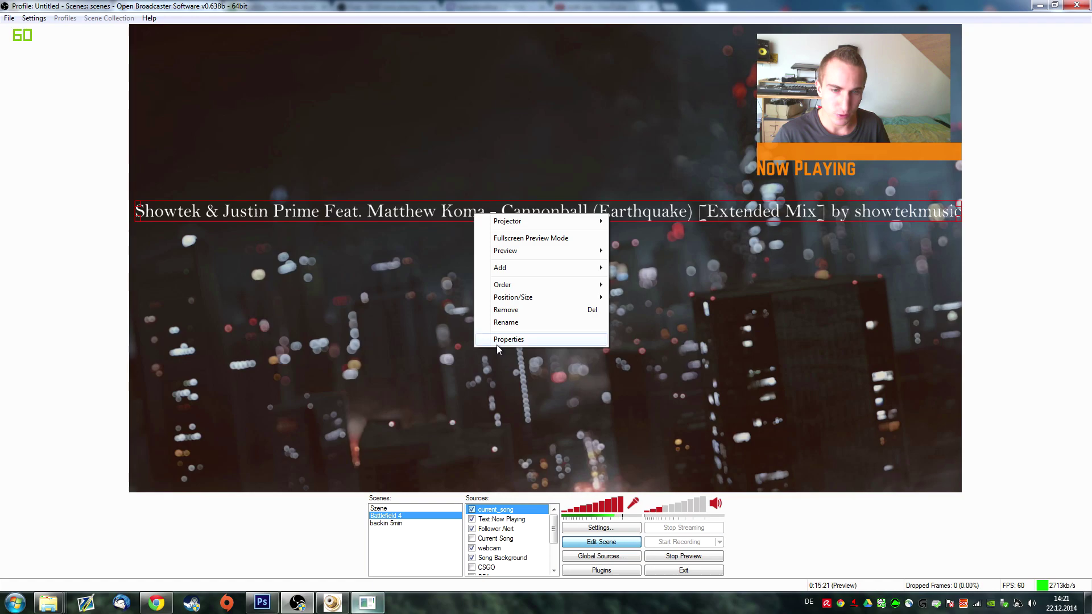
Set the song title's font to Norwester Regular at size 40
{"action": "left_click", "coordinate": [496, 342]}
{"action": "left_click", "coordinate": [563, 163]}
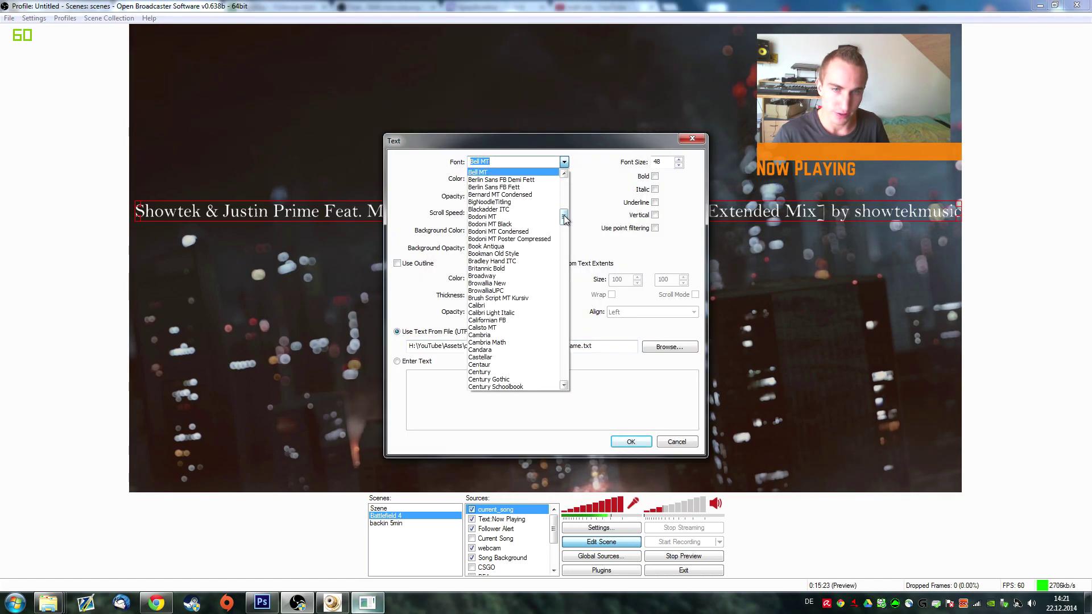
{"action": "type", "text": "nor"}
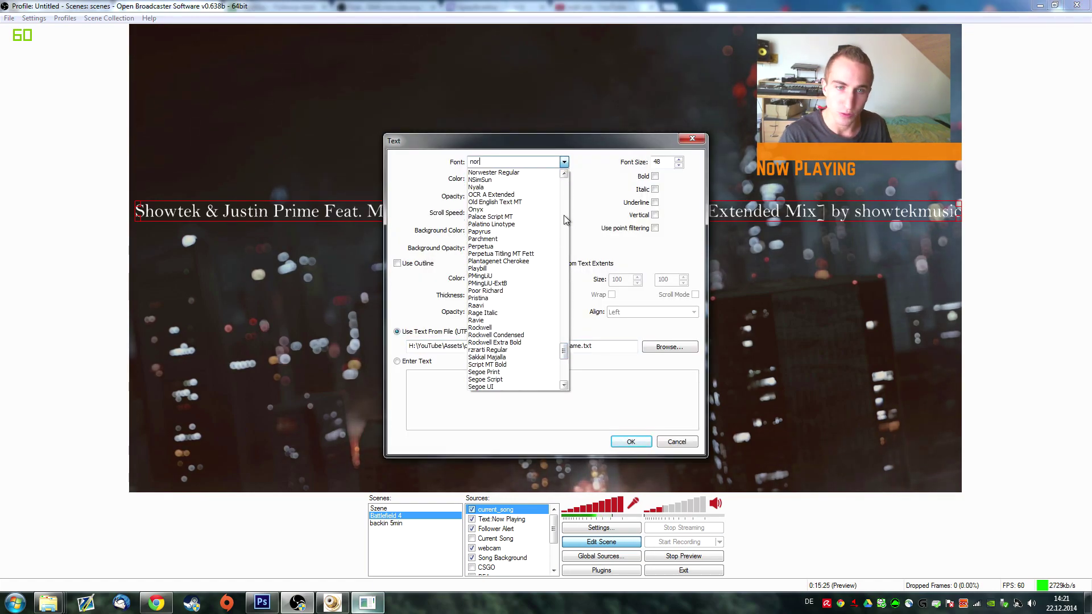
{"action": "left_click", "coordinate": [531, 173]}
{"action": "key", "text": "Tab"}
{"action": "type", "text": "40"}
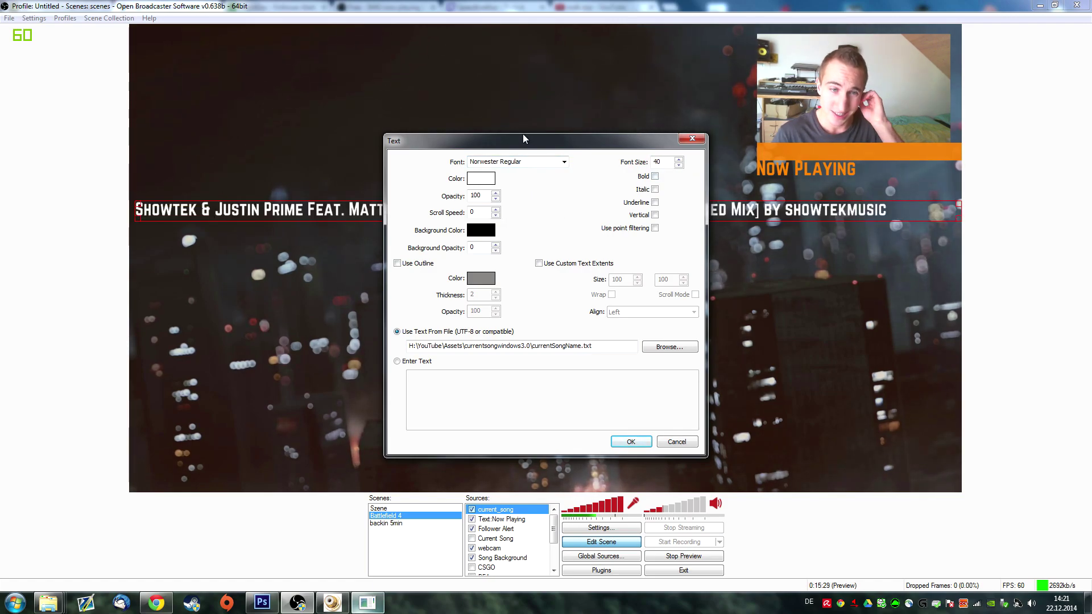
Confine the title to a 500-wide custom text box and set its scroll speed to 30
{"action": "left_click_drag", "start_coordinate": [560, 152], "coordinate": [579, 212]}
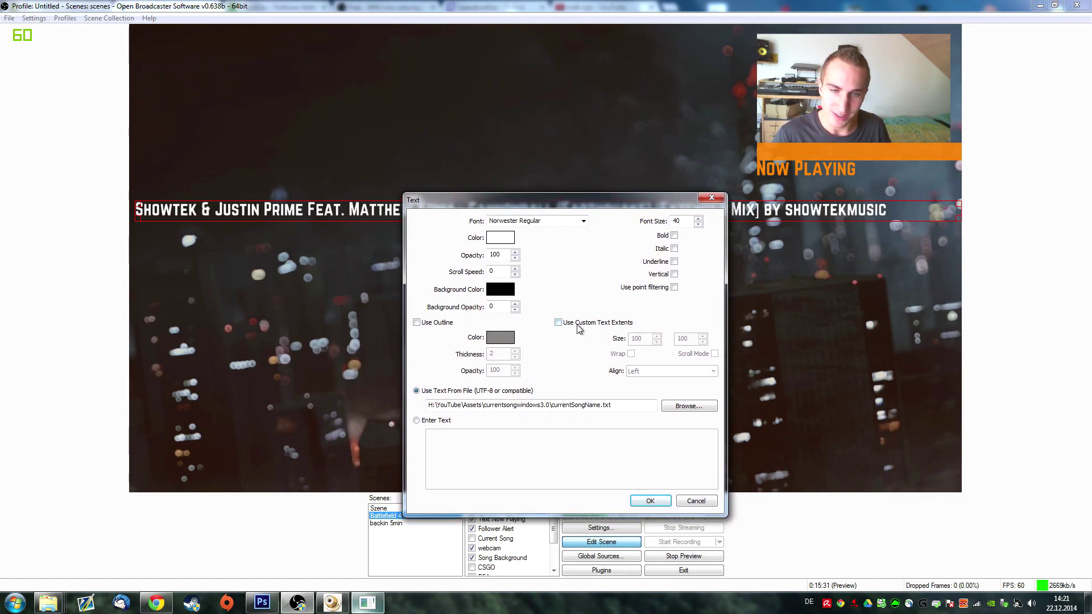
{"action": "left_click", "coordinate": [559, 322]}
{"action": "left_click_drag", "start_coordinate": [503, 194], "coordinate": [522, 211]}
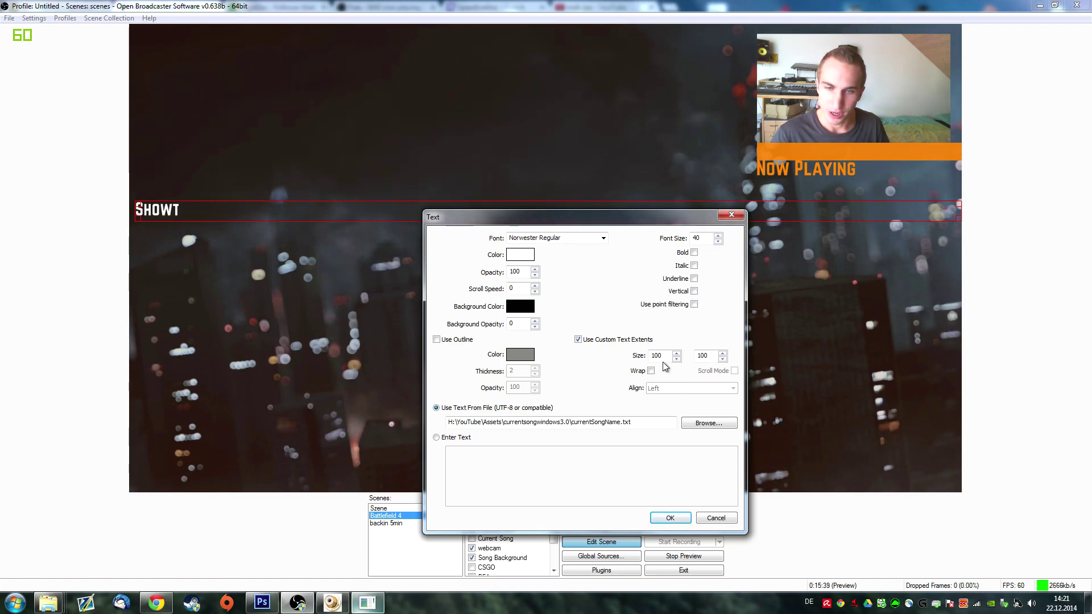
{"action": "type", "text": "500"}
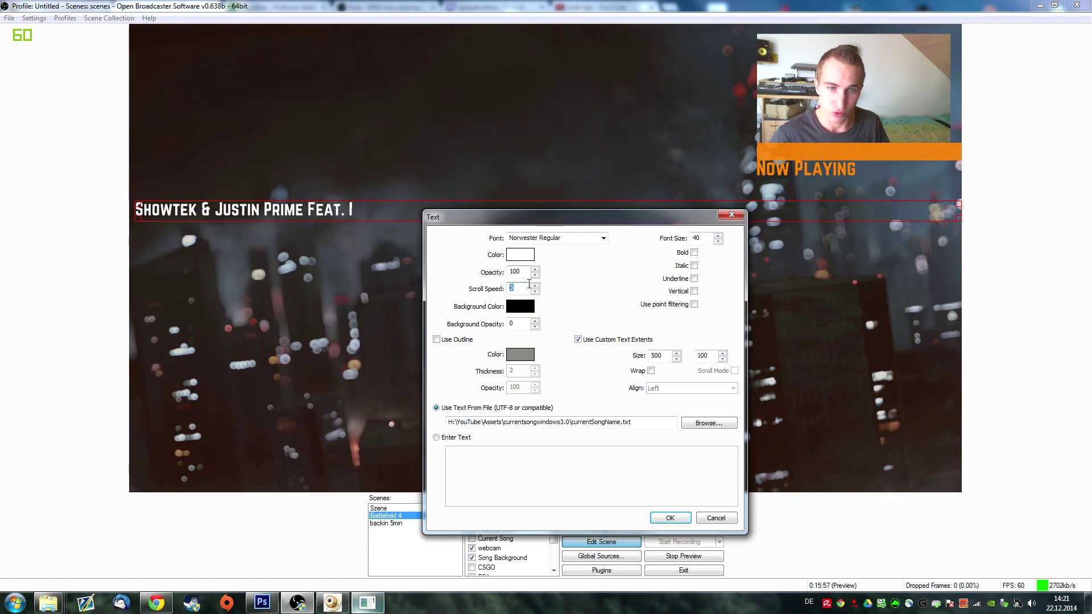
{"action": "type", "text": "5"}
{"action": "key", "text": "BackSpace"}
{"action": "key", "text": "BackSpace"}
{"action": "type", "text": "30"}
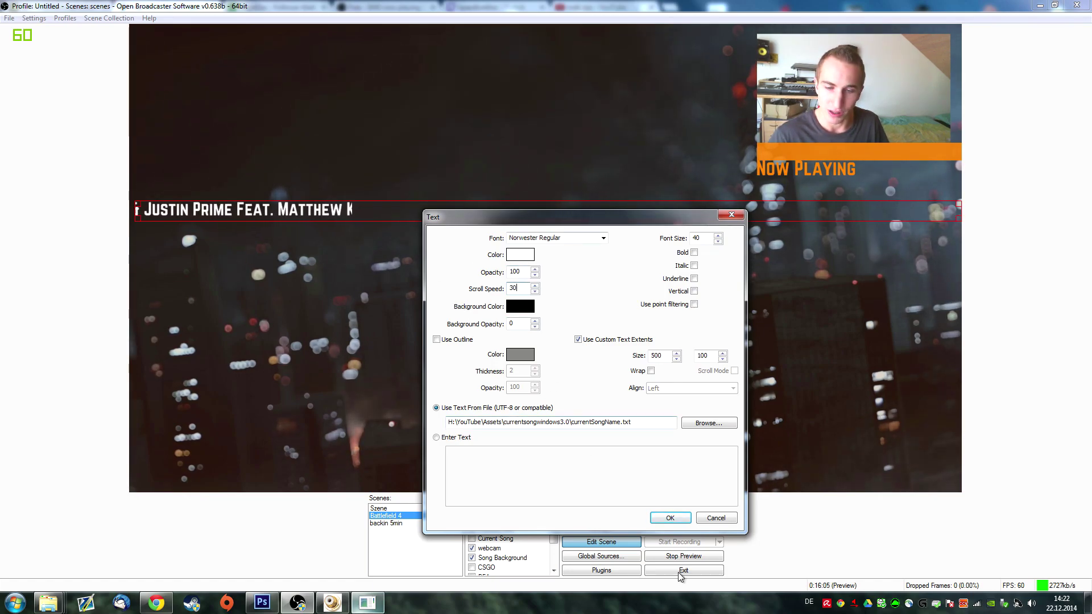
{"action": "left_click", "coordinate": [670, 518]}
Move the scrolling title under the Now Playing label, then select the Song Background source
{"action": "left_click_drag", "start_coordinate": [268, 205], "coordinate": [902, 136]}
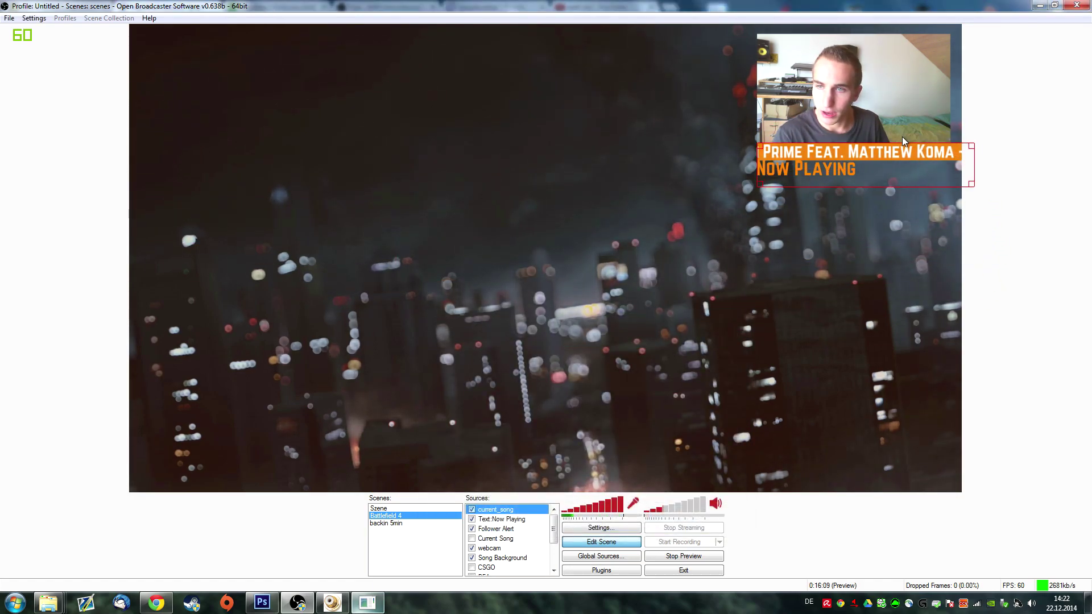
{"action": "left_click", "coordinate": [681, 323]}
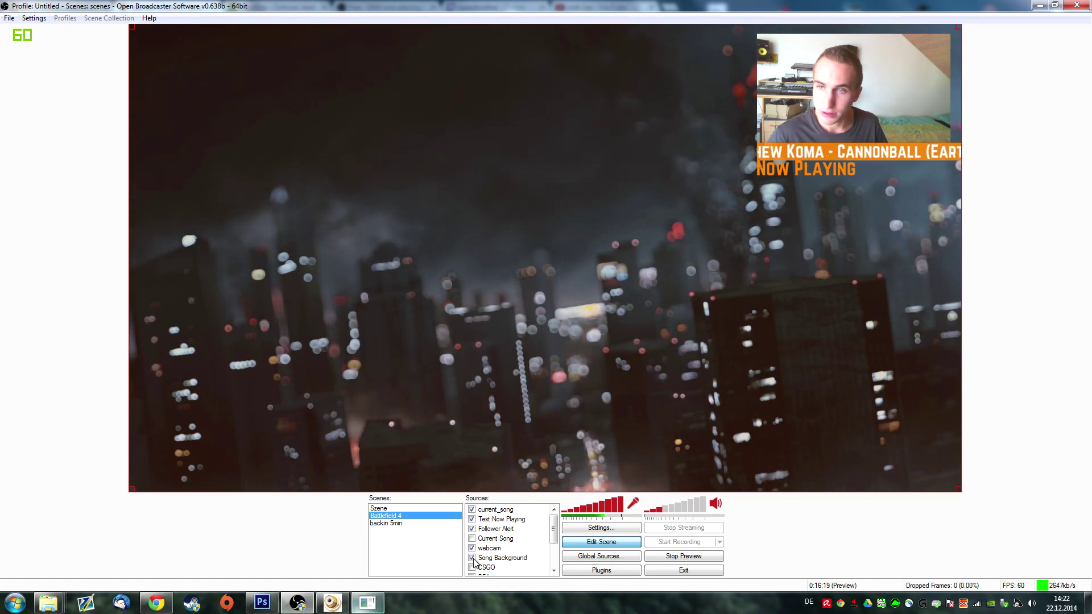
{"action": "left_click", "coordinate": [501, 558]}
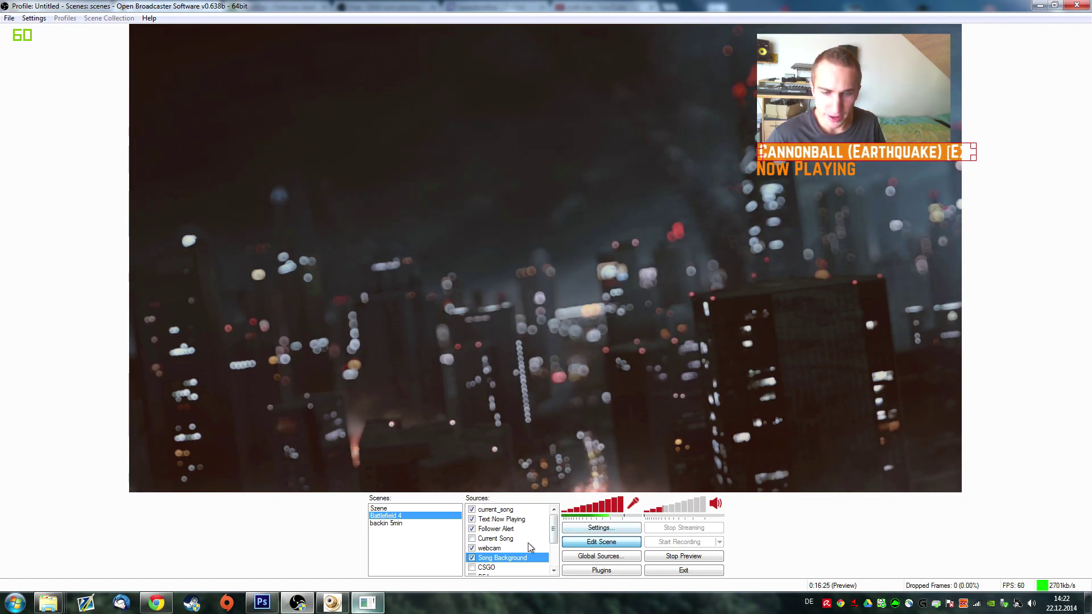
Add an Image source using song.png from the Assets folder
{"action": "scroll", "coordinate": [528, 543], "scroll_direction": "down", "scroll_amount": 1}
{"action": "right_click", "coordinate": [515, 555]}
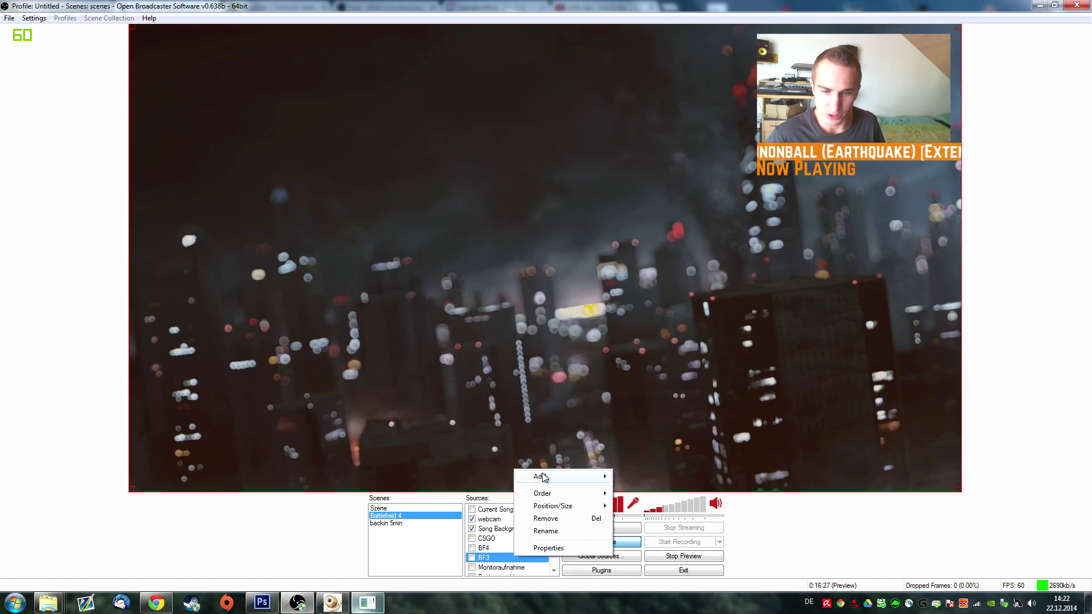
{"action": "mouse_move", "coordinate": [543, 478]}
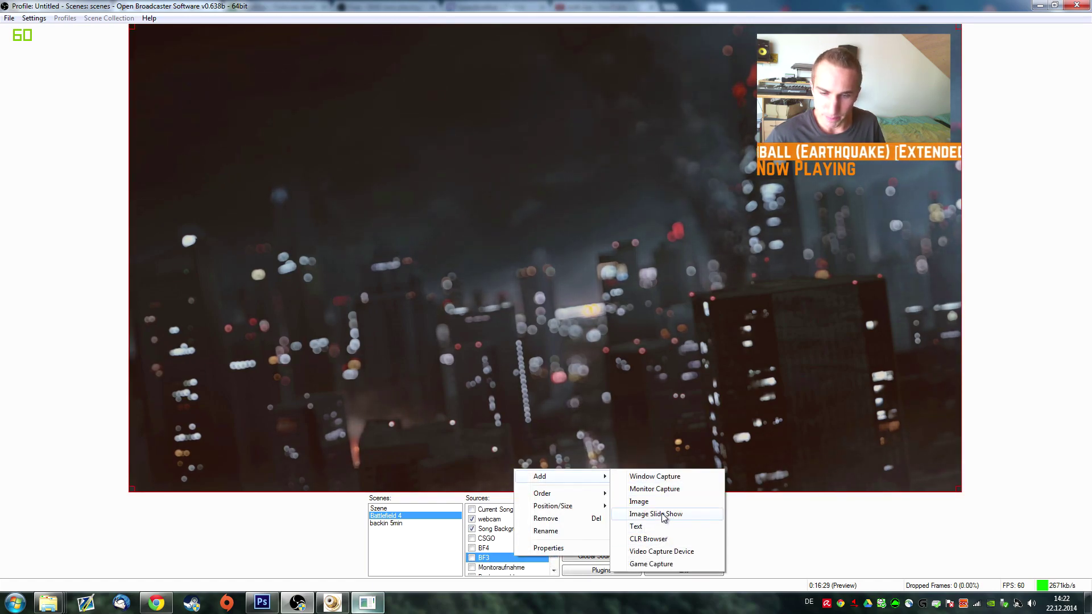
{"action": "left_click", "coordinate": [639, 501]}
{"action": "left_click", "coordinate": [579, 309]}
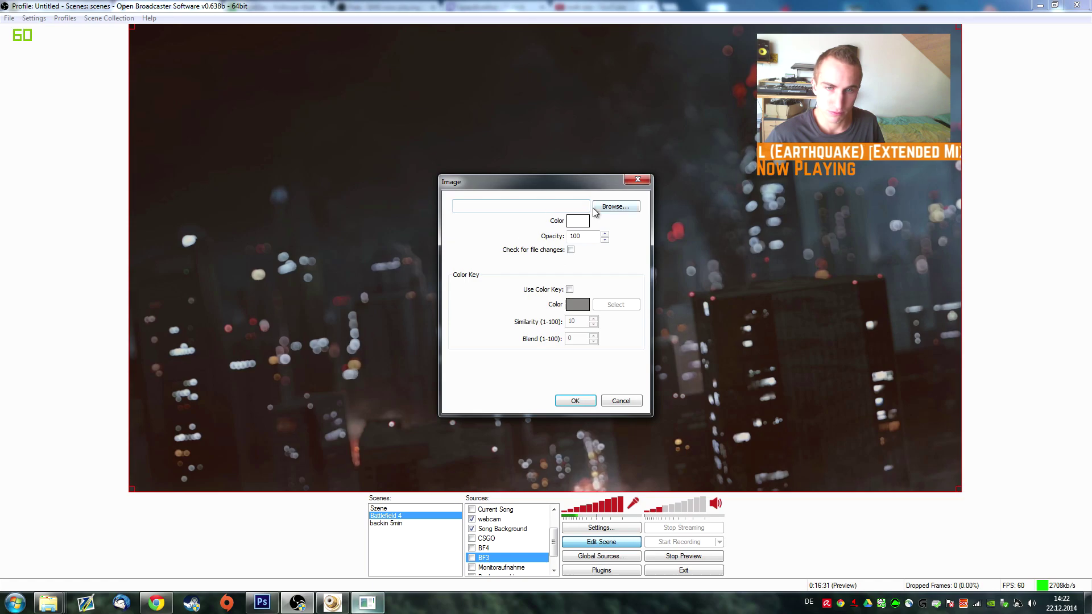
{"action": "left_click", "coordinate": [594, 209]}
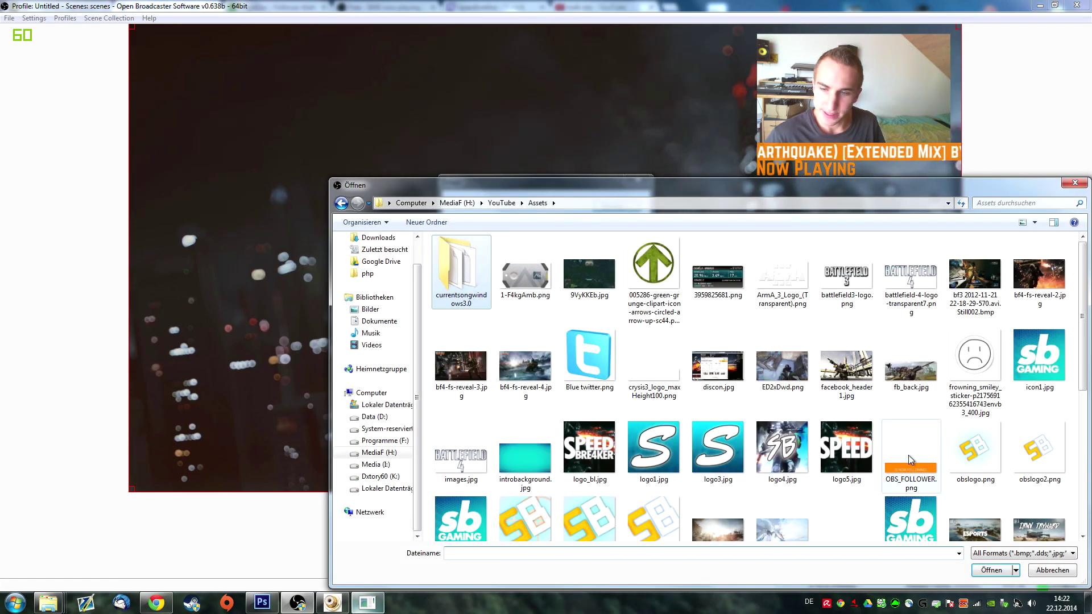
{"action": "left_click", "coordinate": [909, 455]}
{"action": "scroll", "coordinate": [909, 454], "scroll_direction": "down", "scroll_amount": 3}
{"action": "left_click", "coordinate": [847, 369]}
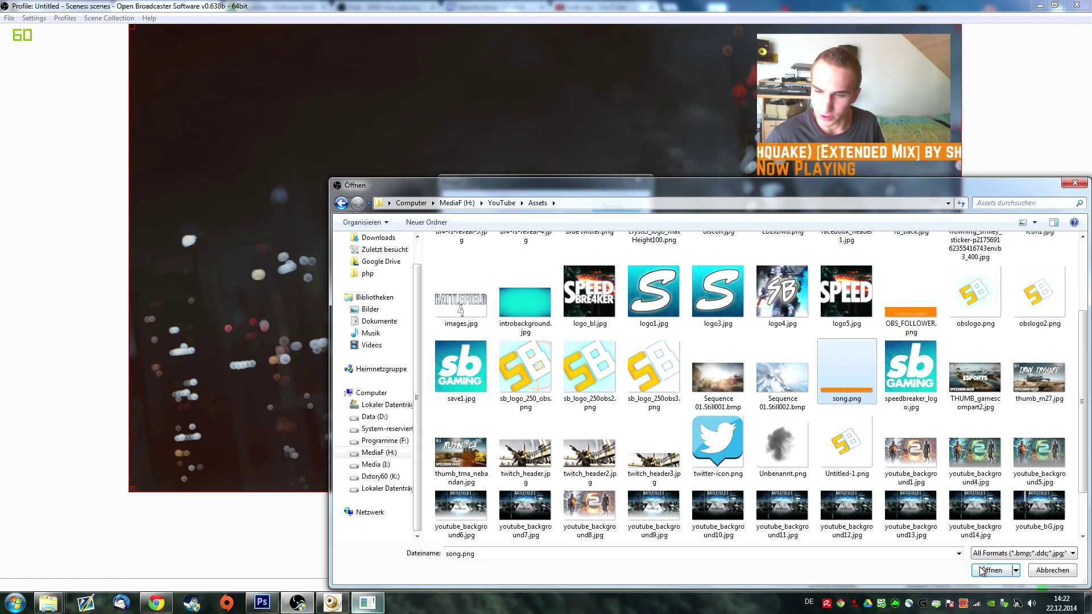
{"action": "left_click", "coordinate": [991, 570]}
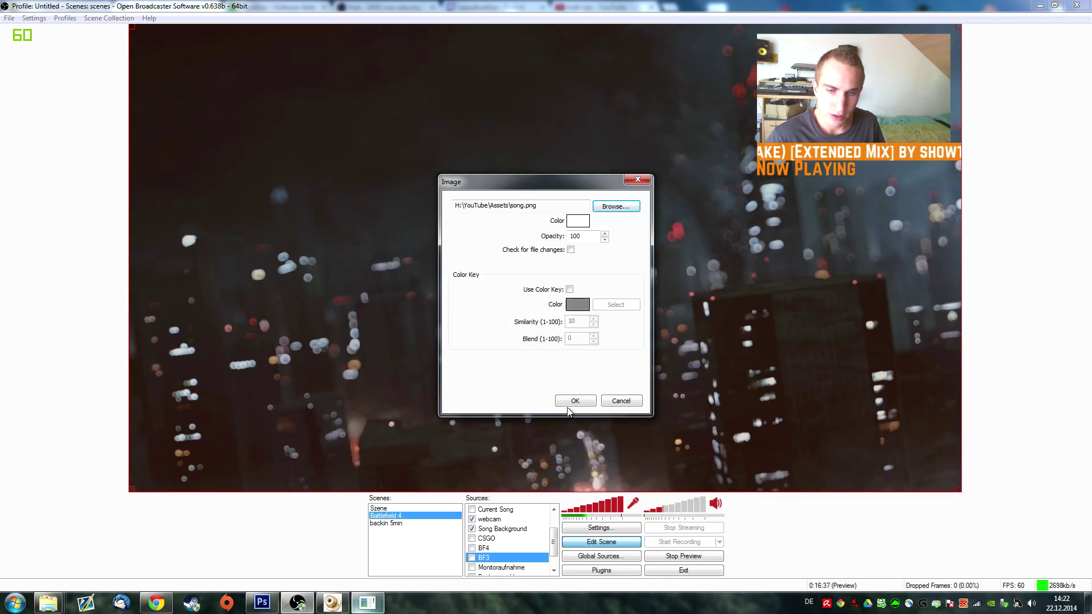
{"action": "left_click", "coordinate": [575, 400]}
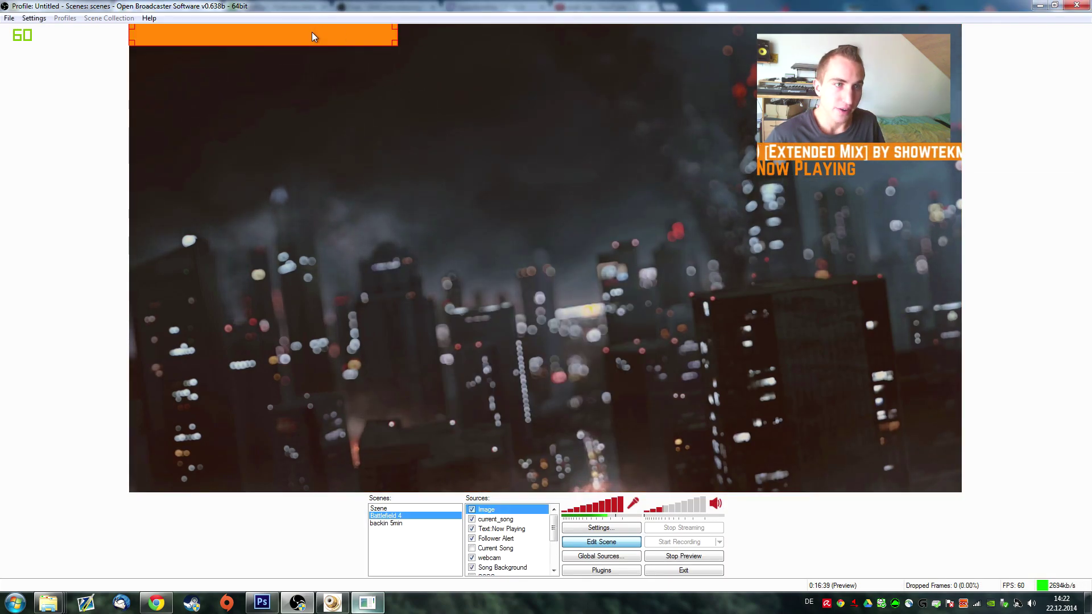
Set the song.png image's opacity to 90, reposition it, then delete it
{"action": "left_click_drag", "start_coordinate": [311, 32], "coordinate": [509, 218]}
{"action": "right_click", "coordinate": [510, 216]}
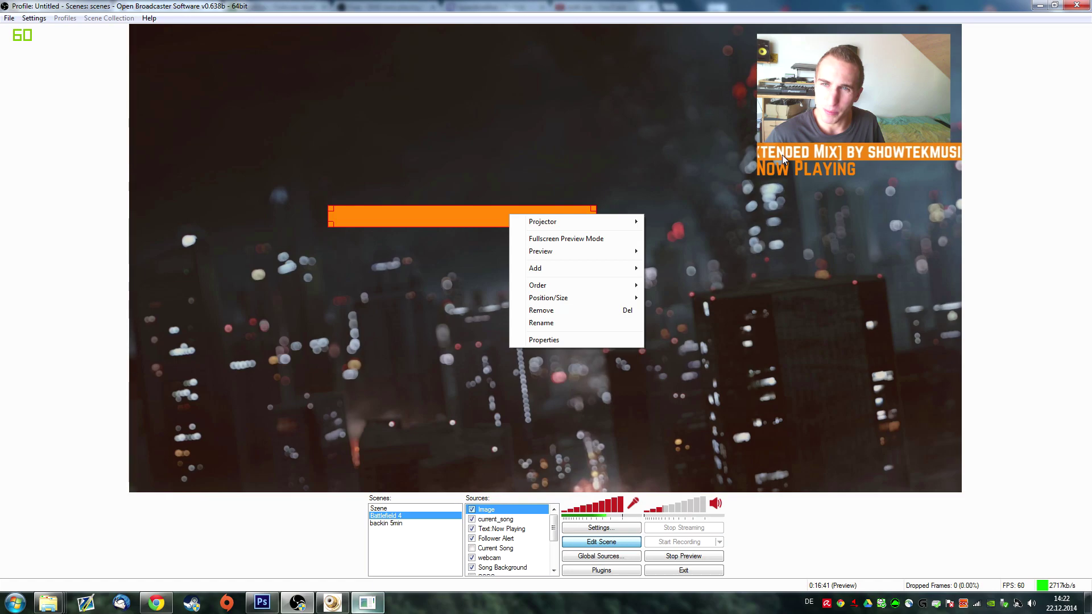
{"action": "left_click", "coordinate": [546, 340]}
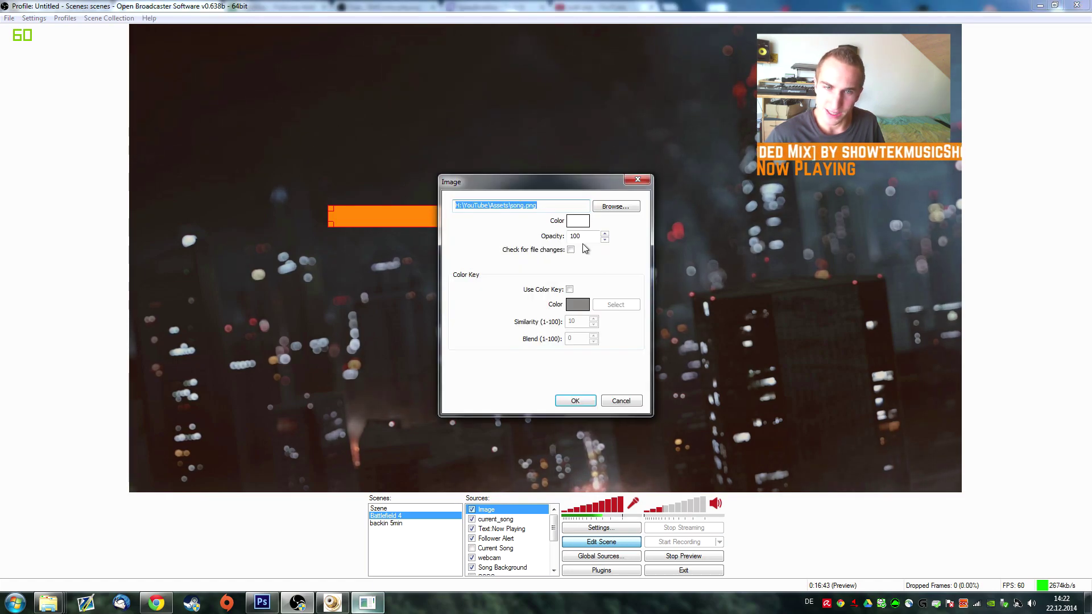
{"action": "type", "text": "90"}
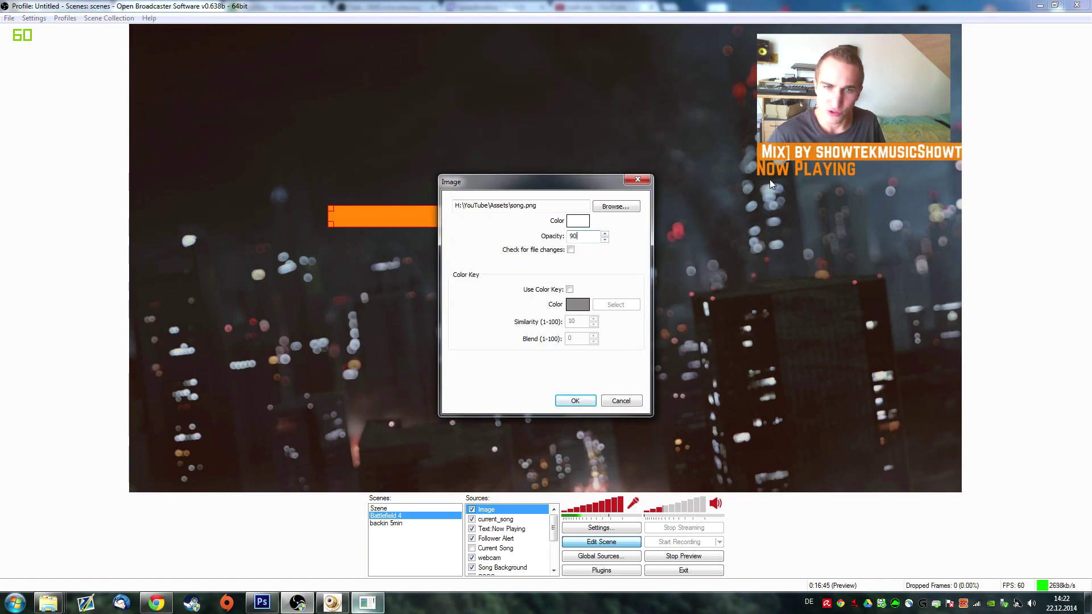
{"action": "left_click_drag", "start_coordinate": [519, 183], "coordinate": [515, 235]}
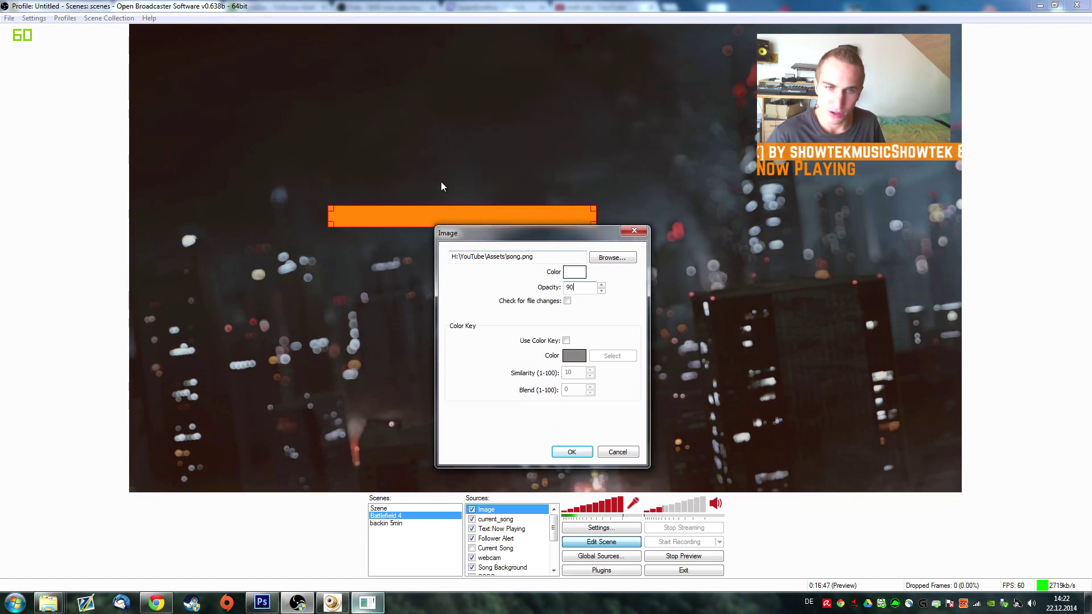
{"action": "left_click", "coordinate": [569, 451]}
{"action": "left_click_drag", "start_coordinate": [512, 227], "coordinate": [622, 302]}
{"action": "key", "text": "Delete"}
{"action": "key", "text": "Return"}
Hide and delete the current_song text source, then show the Current Song source instead
{"action": "left_click", "coordinate": [545, 538]}
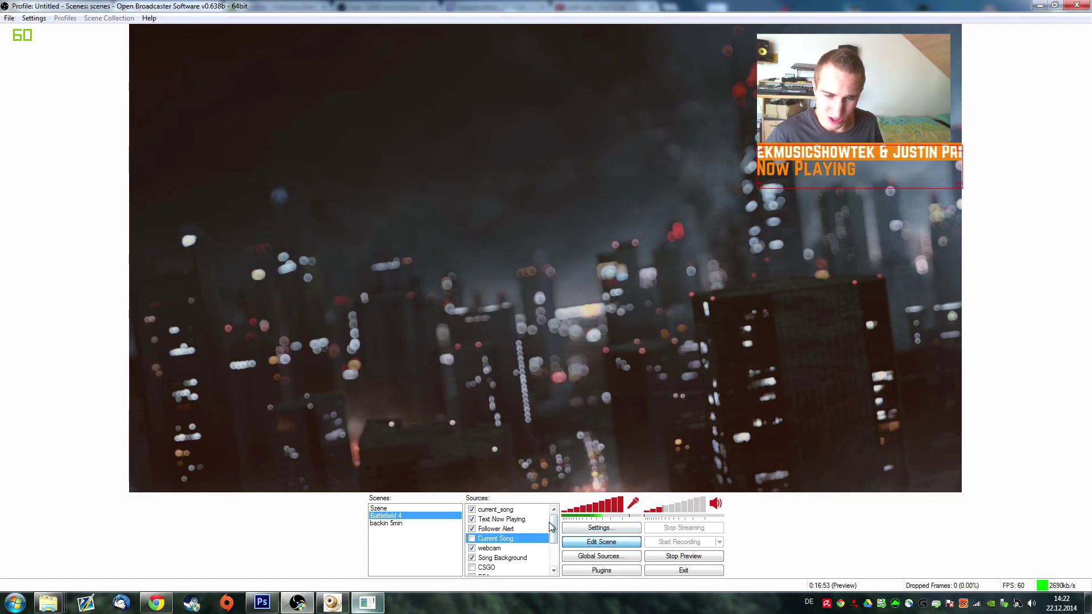
{"action": "left_click", "coordinate": [472, 509]}
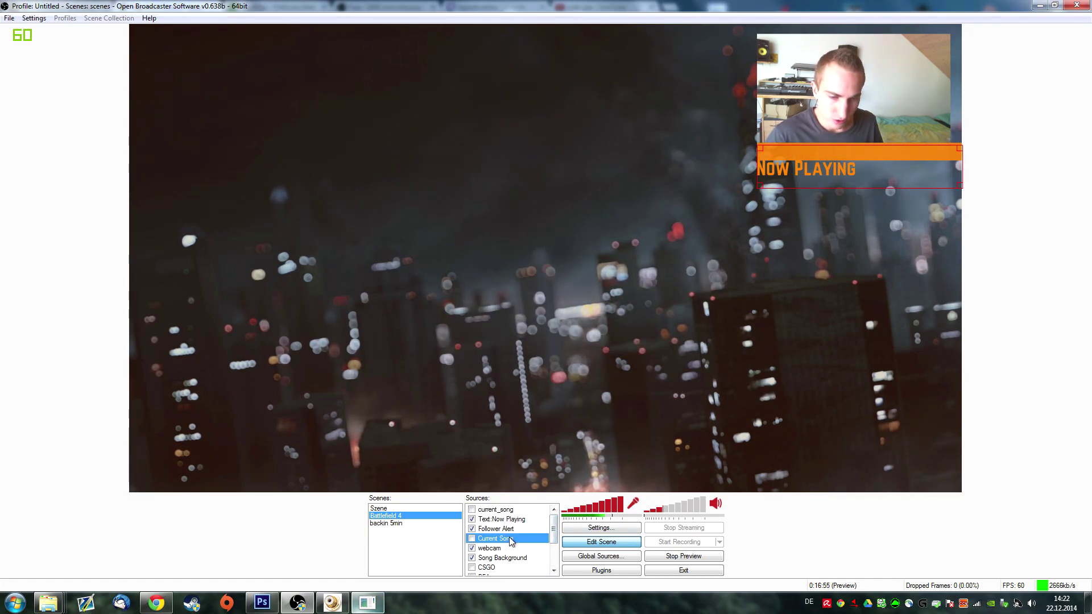
{"action": "double_click", "coordinate": [494, 509]}
{"action": "left_click", "coordinate": [681, 442]}
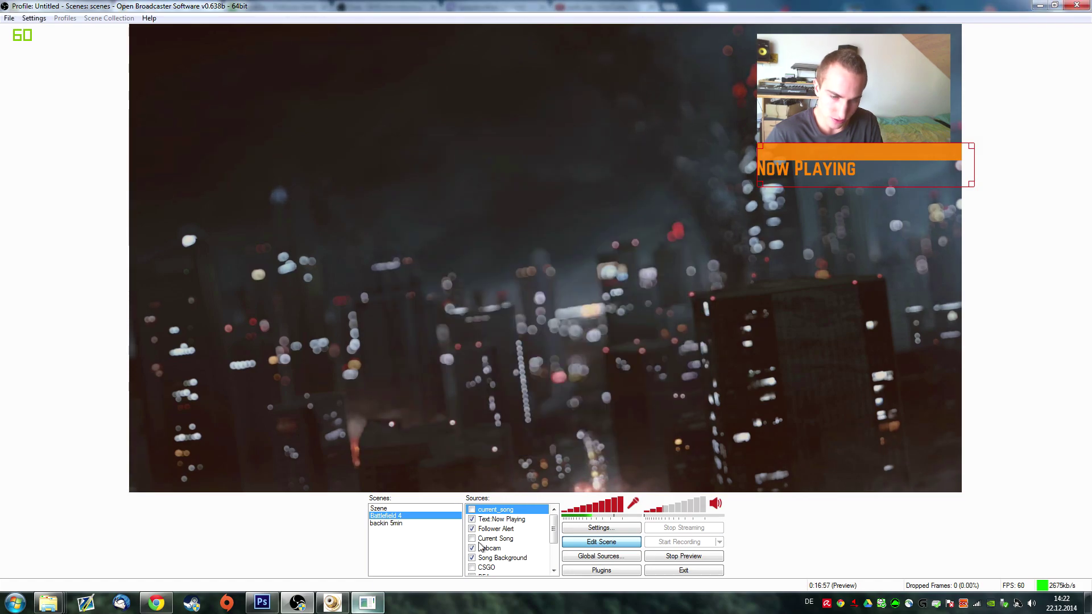
{"action": "key", "text": "Delete"}
{"action": "key", "text": "Return"}
{"action": "left_click", "coordinate": [471, 528]}
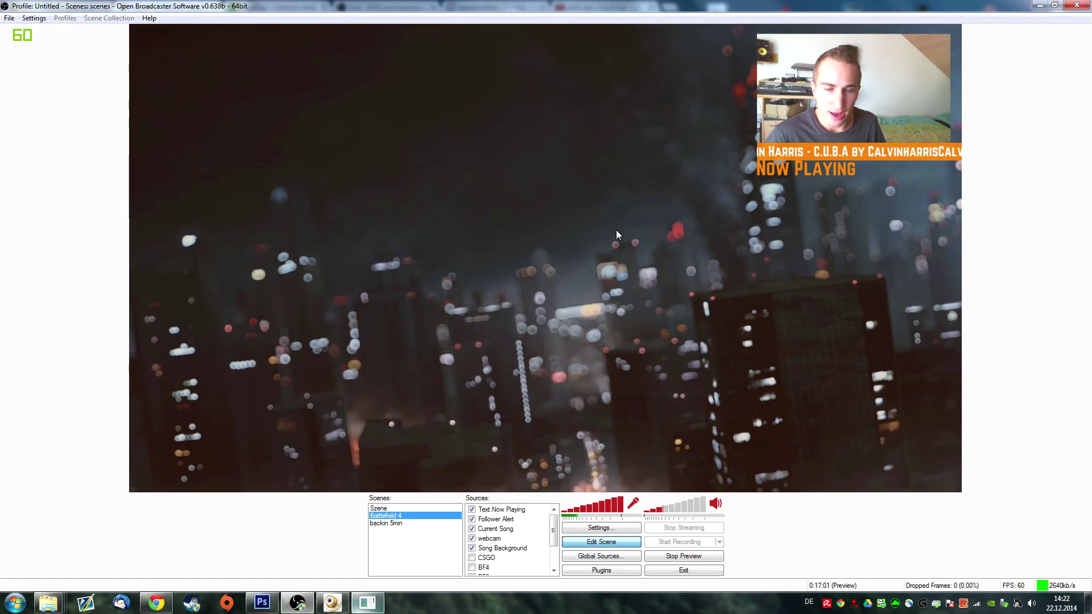
{"action": "right_click", "coordinate": [352, 174]}
{"action": "right_click", "coordinate": [398, 194]}
{"action": "mouse_move", "coordinate": [480, 247]}
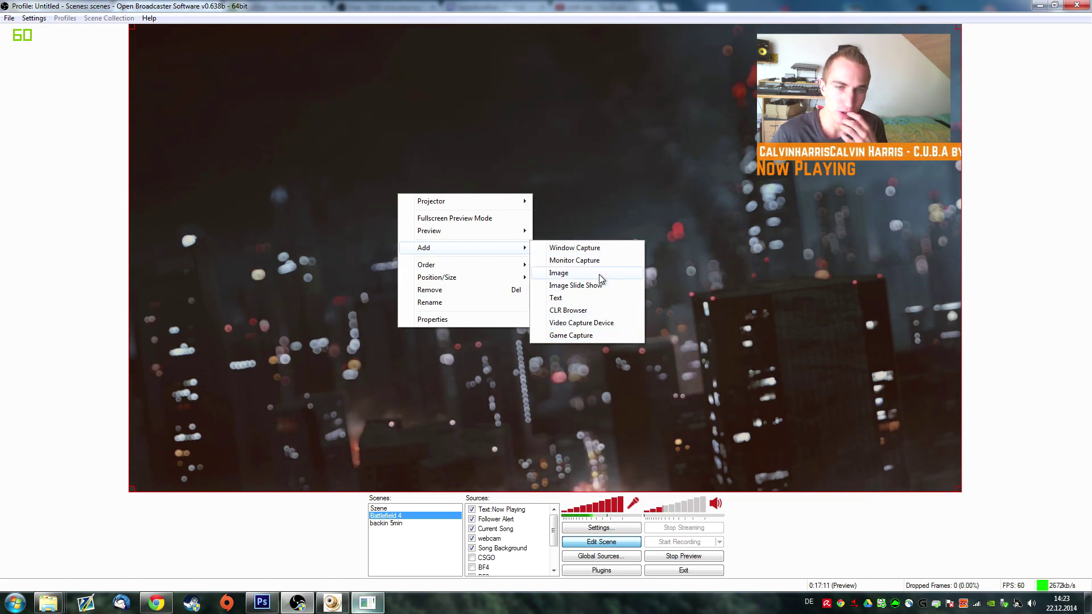
{"action": "left_click", "coordinate": [586, 324]}
{"action": "left_click", "coordinate": [581, 310]}
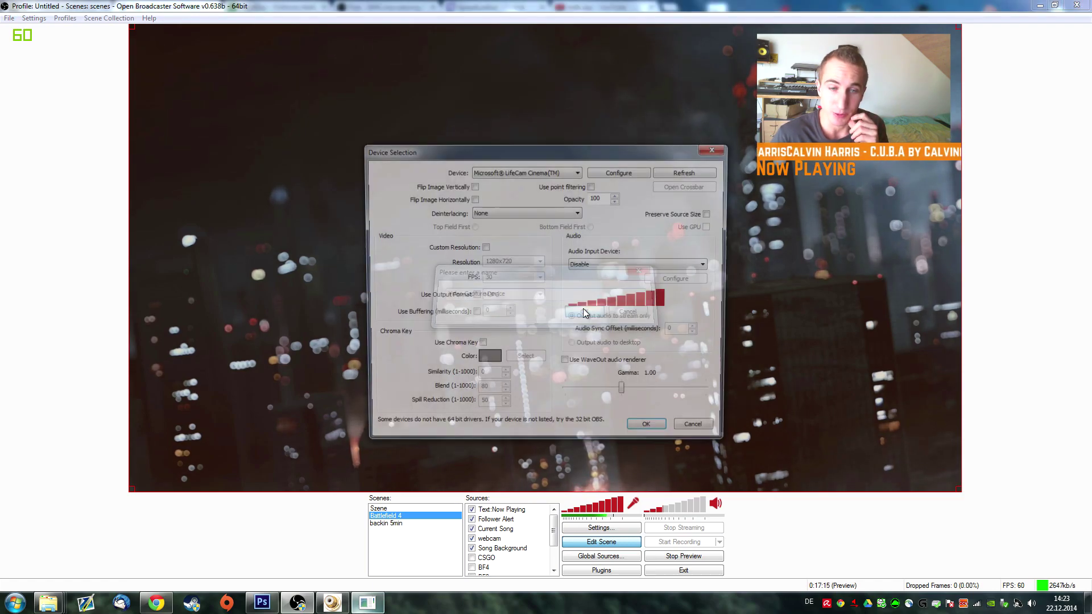
{"action": "left_click", "coordinate": [541, 172]}
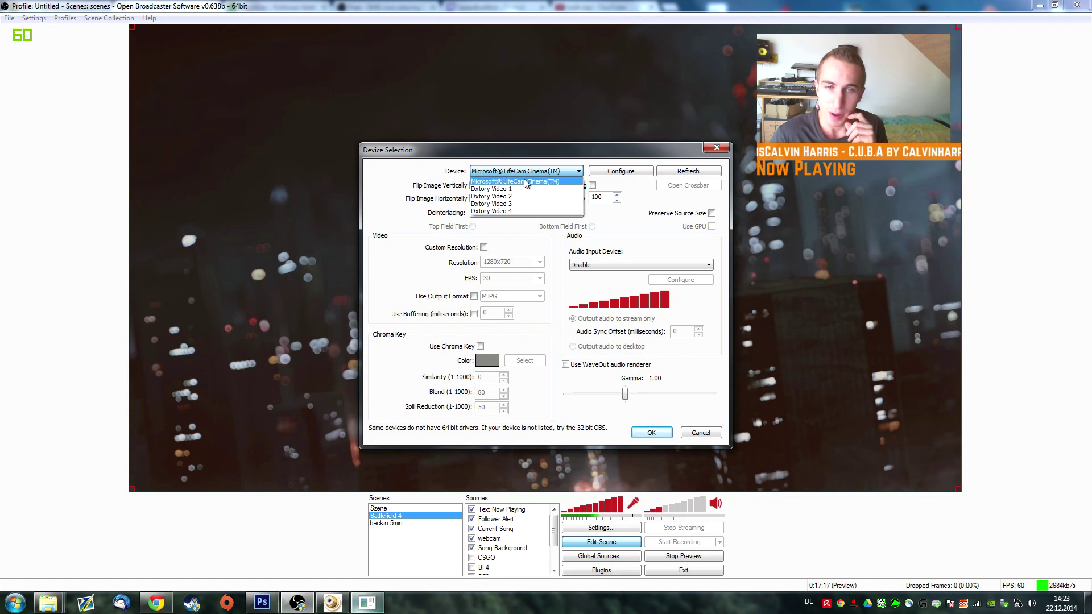
{"action": "left_click", "coordinate": [540, 181]}
{"action": "left_click", "coordinate": [620, 171]}
{"action": "left_click", "coordinate": [468, 177]}
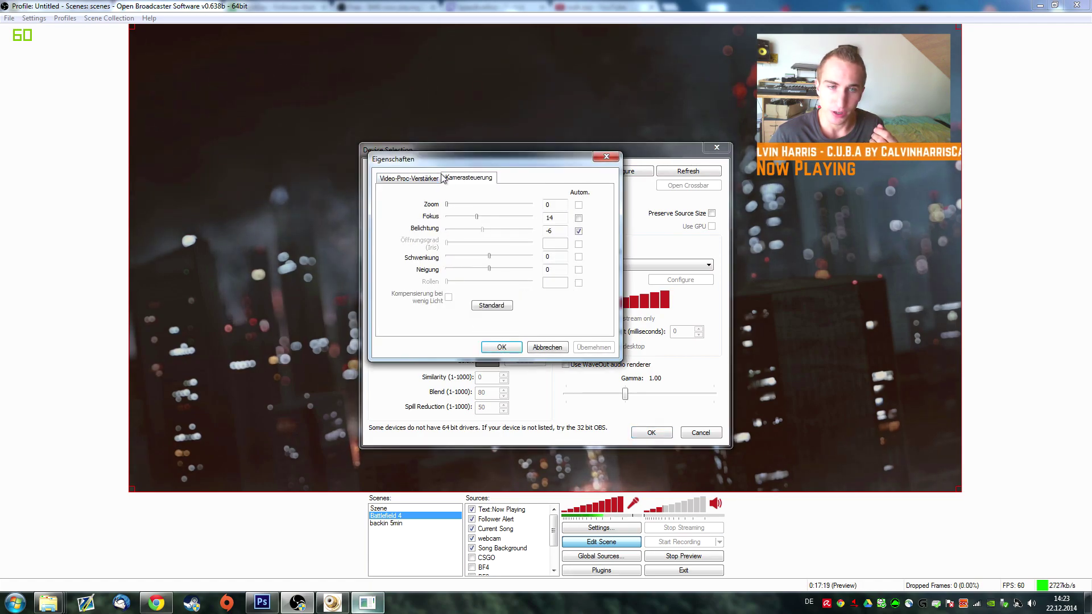
{"action": "left_click", "coordinate": [606, 157]}
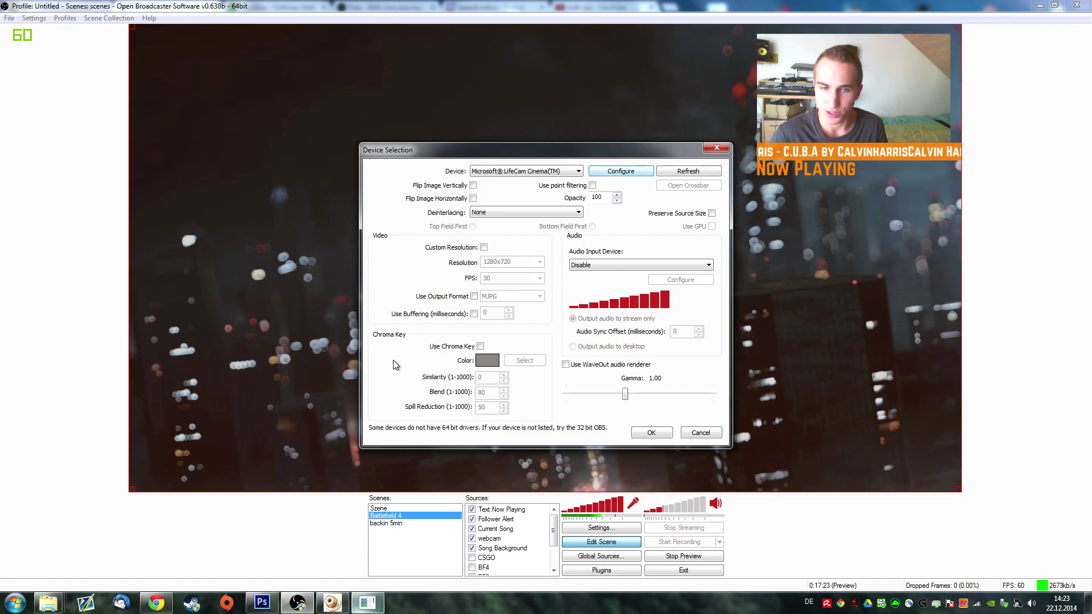
{"action": "left_click", "coordinate": [633, 177]}
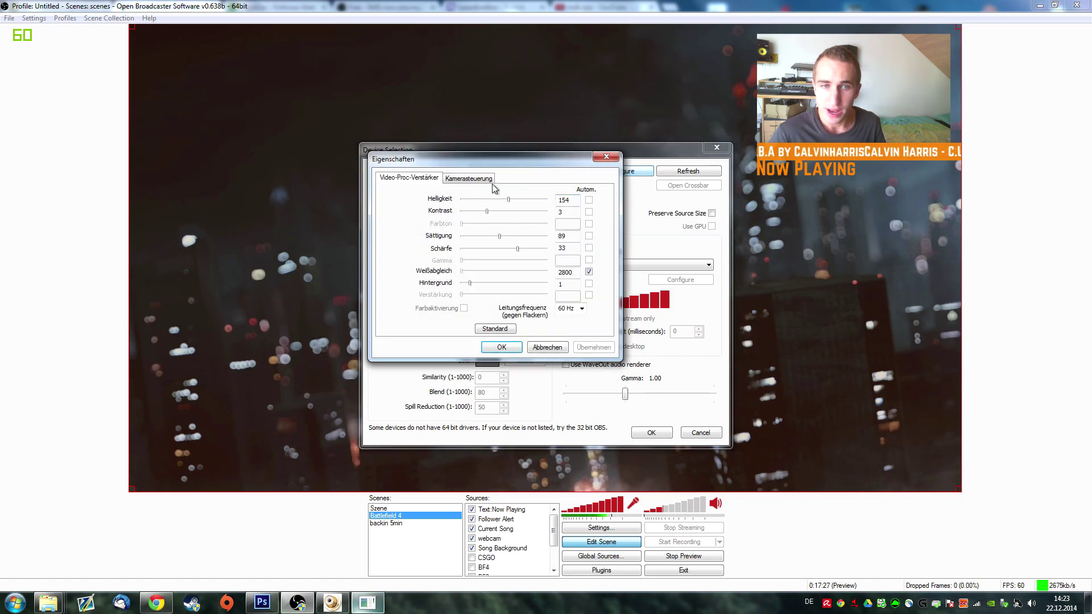
{"action": "left_click", "coordinate": [606, 157]}
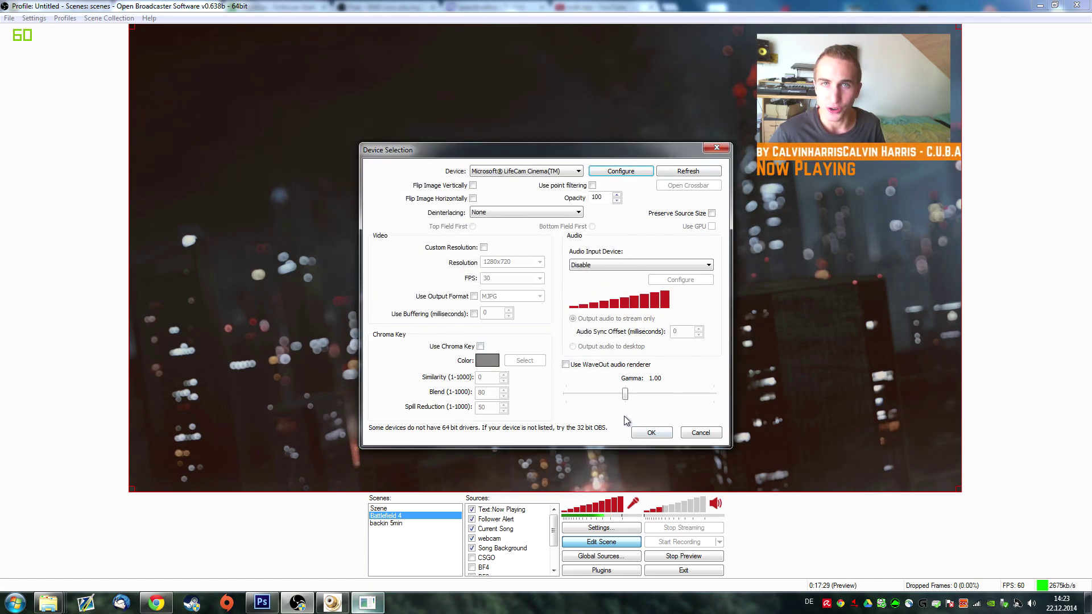
{"action": "left_click", "coordinate": [651, 432]}
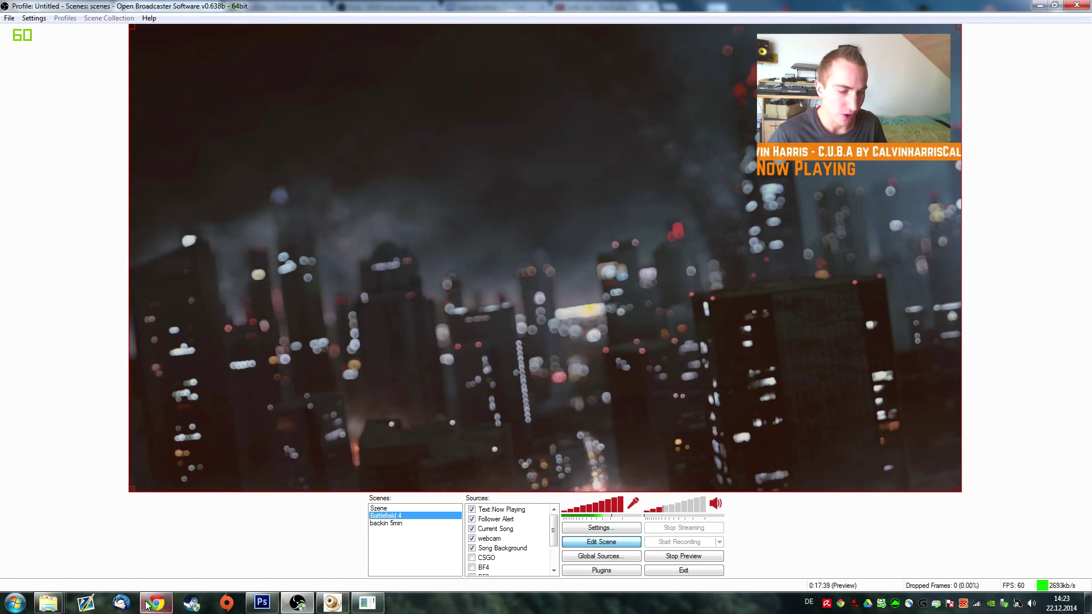
{"action": "key", "text": "alt+Tab"}
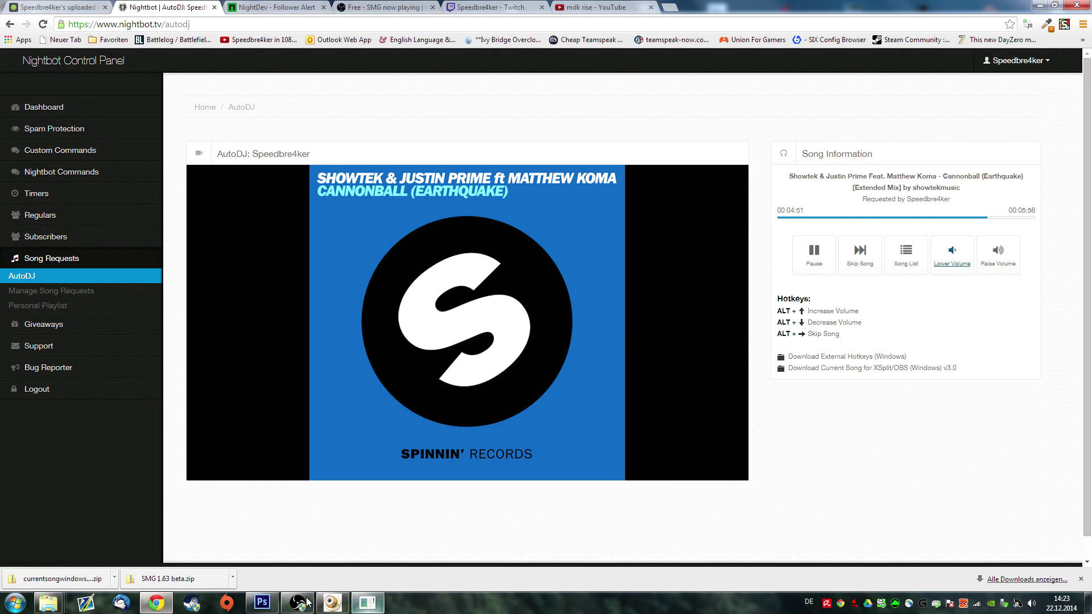
Check the current song console and OBS preview, then bring the Nightbot AutoDJ page forward
{"action": "left_click", "coordinate": [368, 602]}
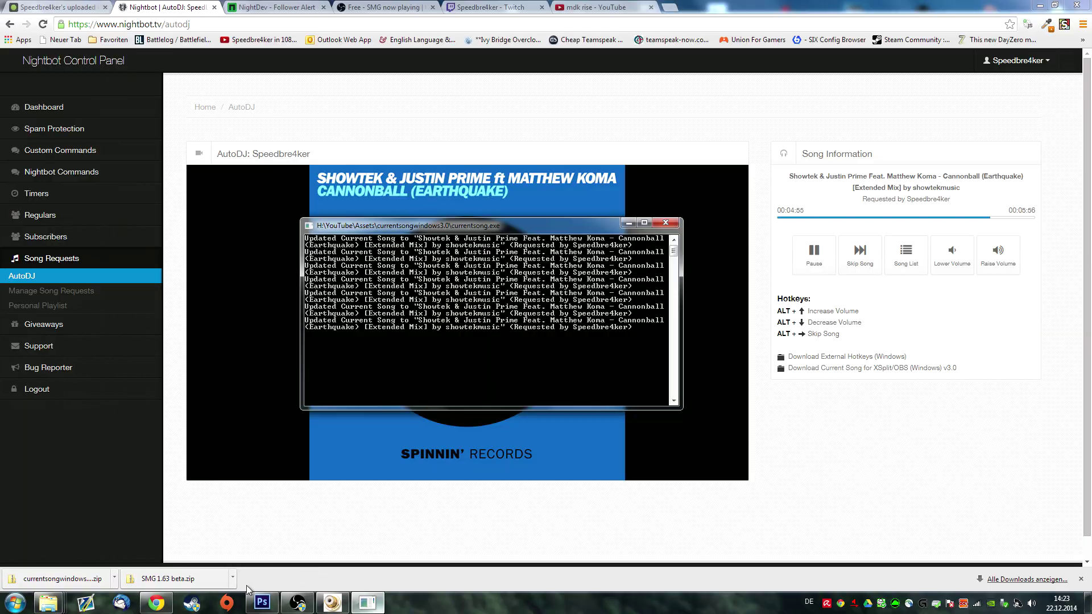
{"action": "left_click", "coordinate": [297, 604]}
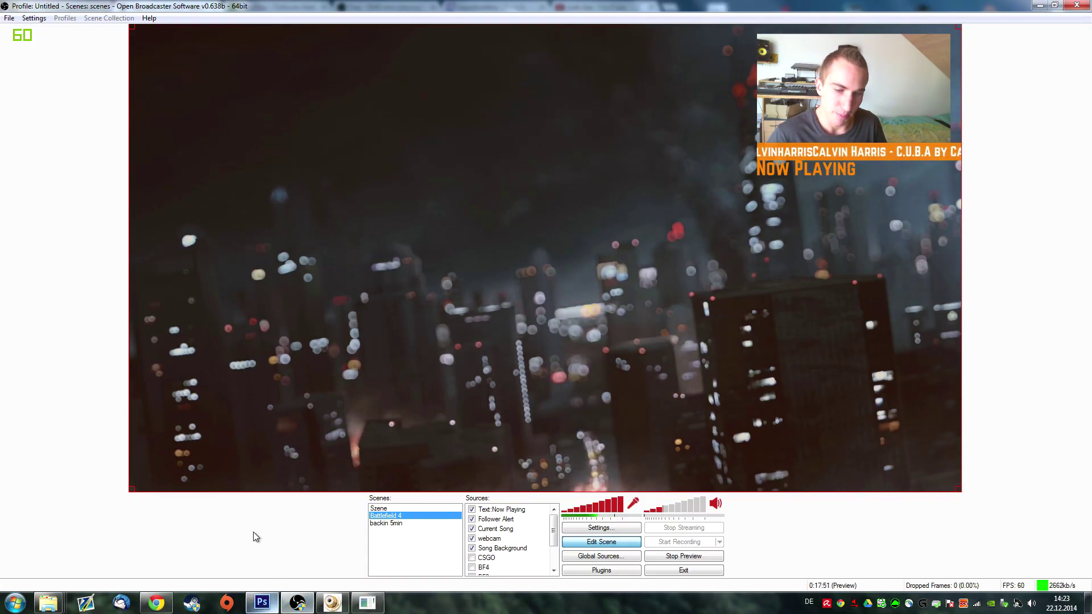
{"action": "left_click", "coordinate": [362, 604]}
{"action": "left_click", "coordinate": [363, 603]}
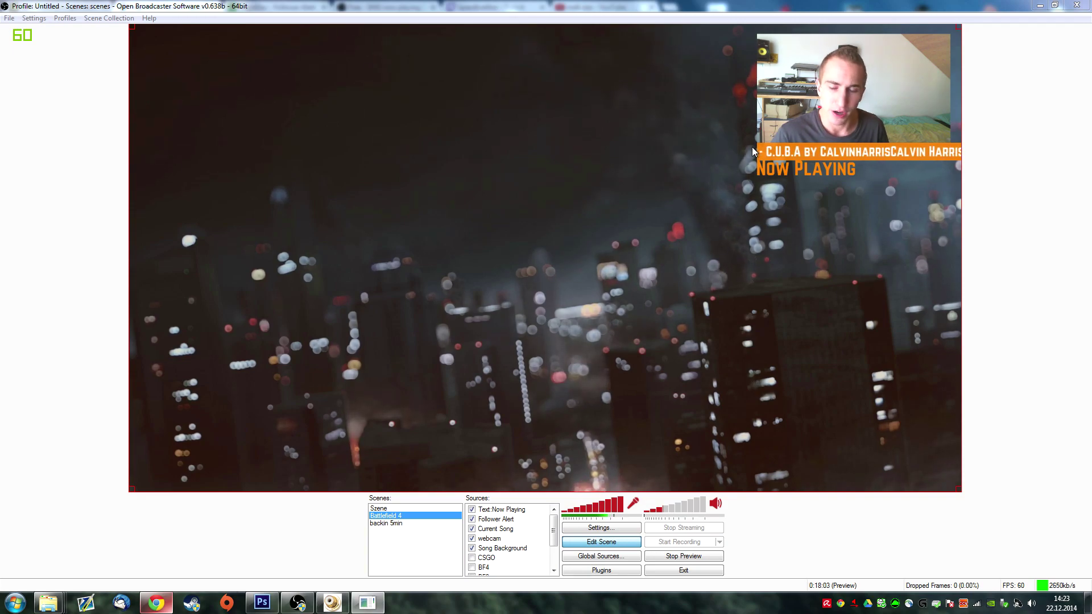
{"action": "left_click", "coordinate": [163, 602]}
Review the SMG now playing page's supported music players and show SMG 1.63 beta.zip in its folder
{"action": "left_click", "coordinate": [384, 7]}
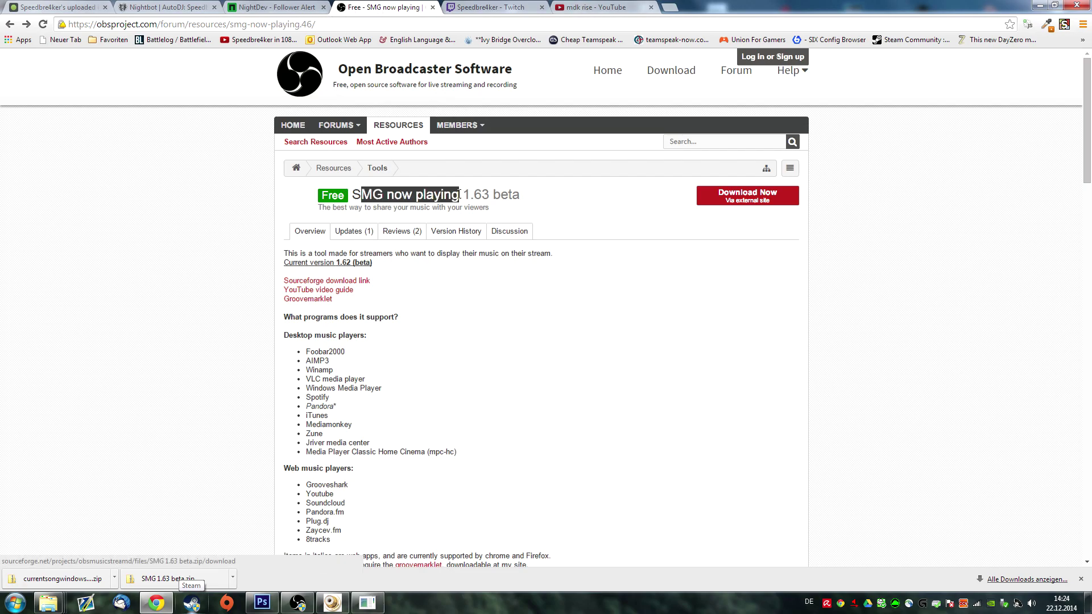
{"action": "key", "text": "ctrl+l"}
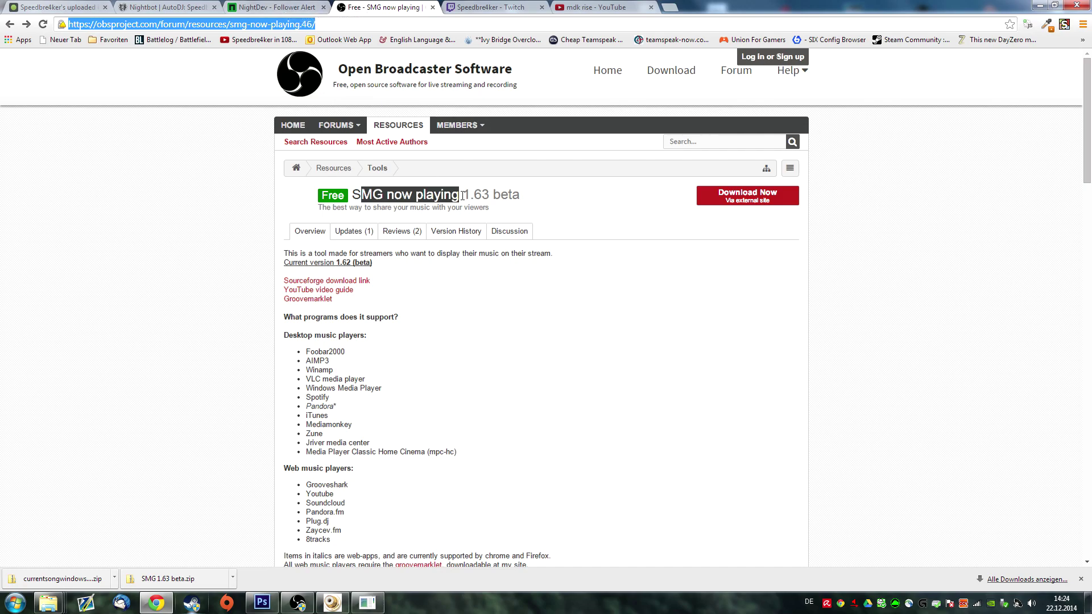
{"action": "left_click_drag", "start_coordinate": [307, 335], "coordinate": [383, 457]}
{"action": "left_click", "coordinate": [380, 444]}
{"action": "left_click_drag", "start_coordinate": [314, 335], "coordinate": [369, 442]}
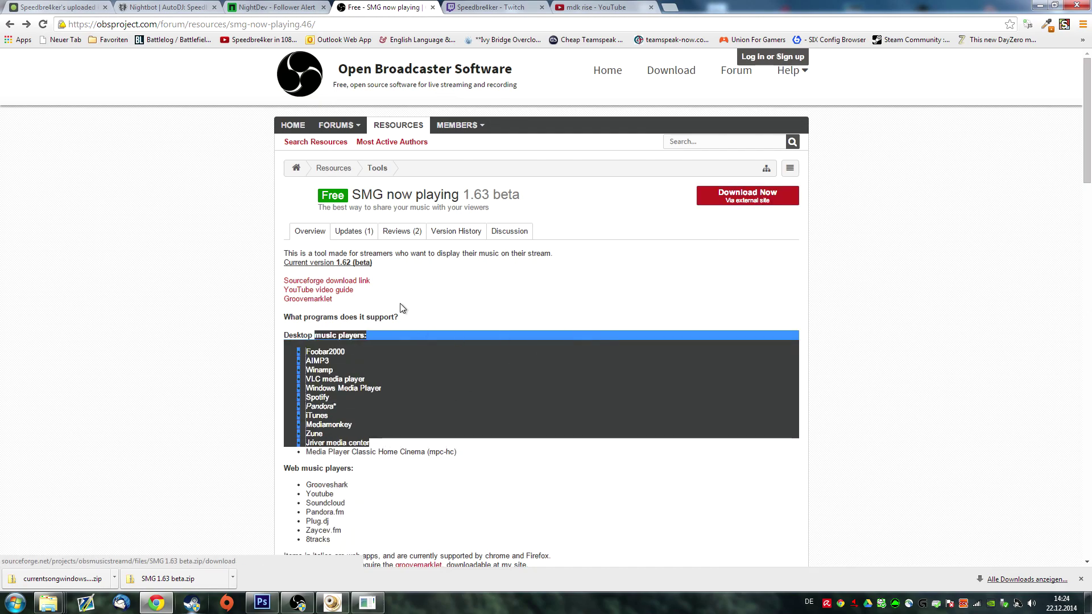
{"action": "left_click", "coordinate": [209, 515]}
{"action": "left_click", "coordinate": [233, 577]}
{"action": "left_click", "coordinate": [271, 544]}
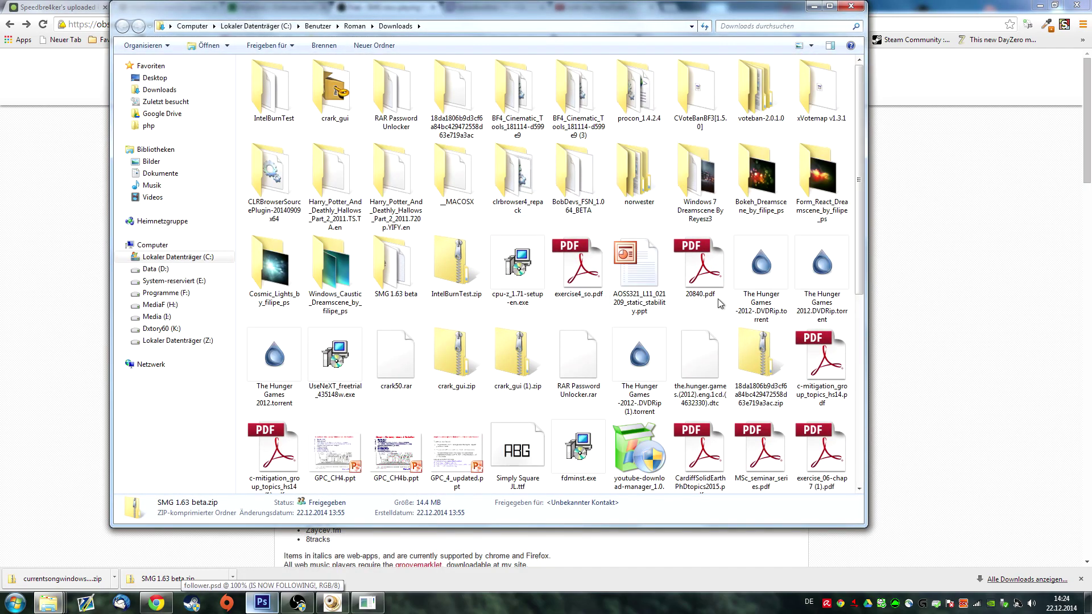
Launch SMG.exe from the SMG 1.63 beta folder, set Youtube as its player, and open the YouTube tab
{"action": "double_click", "coordinate": [393, 265]}
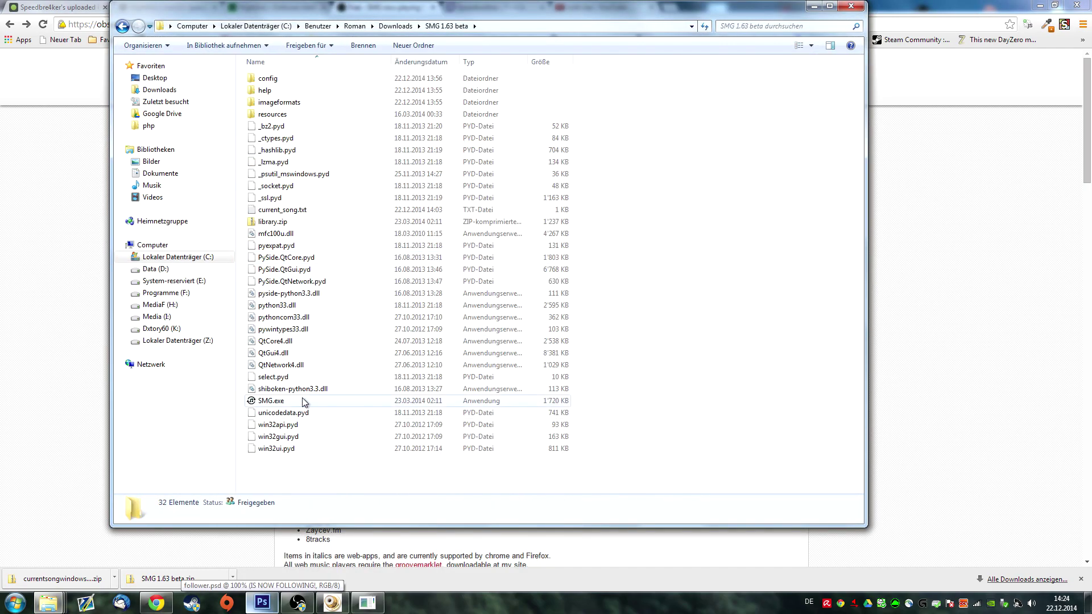
{"action": "double_click", "coordinate": [271, 401]}
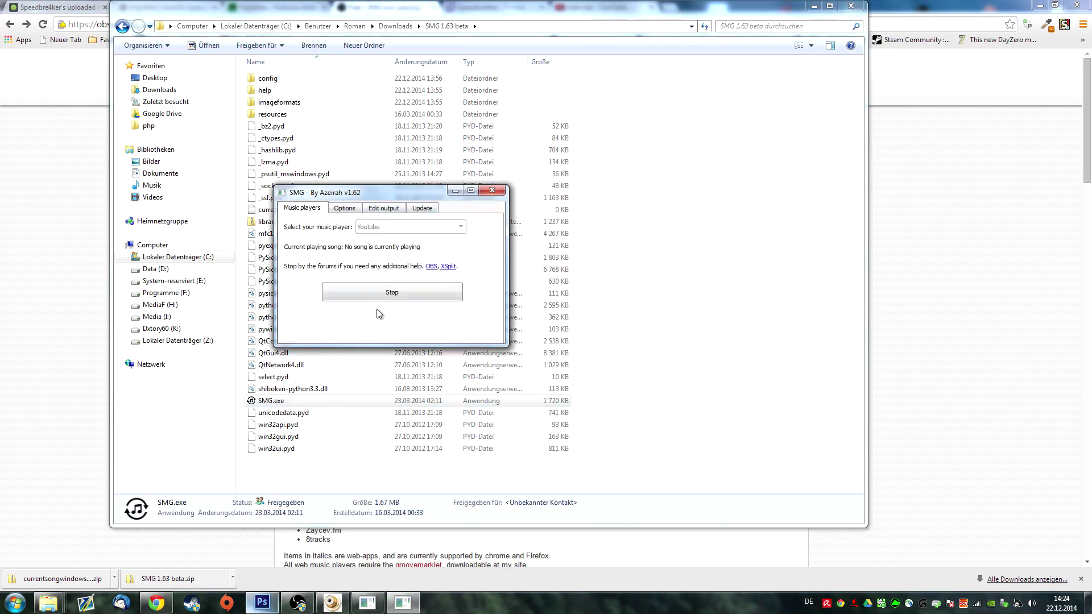
{"action": "left_click", "coordinate": [375, 292]}
{"action": "left_click", "coordinate": [409, 226]}
{"action": "left_click", "coordinate": [366, 245]}
{"action": "left_click", "coordinate": [444, 226]}
{"action": "left_click", "coordinate": [365, 245]}
{"action": "left_click", "coordinate": [432, 226]}
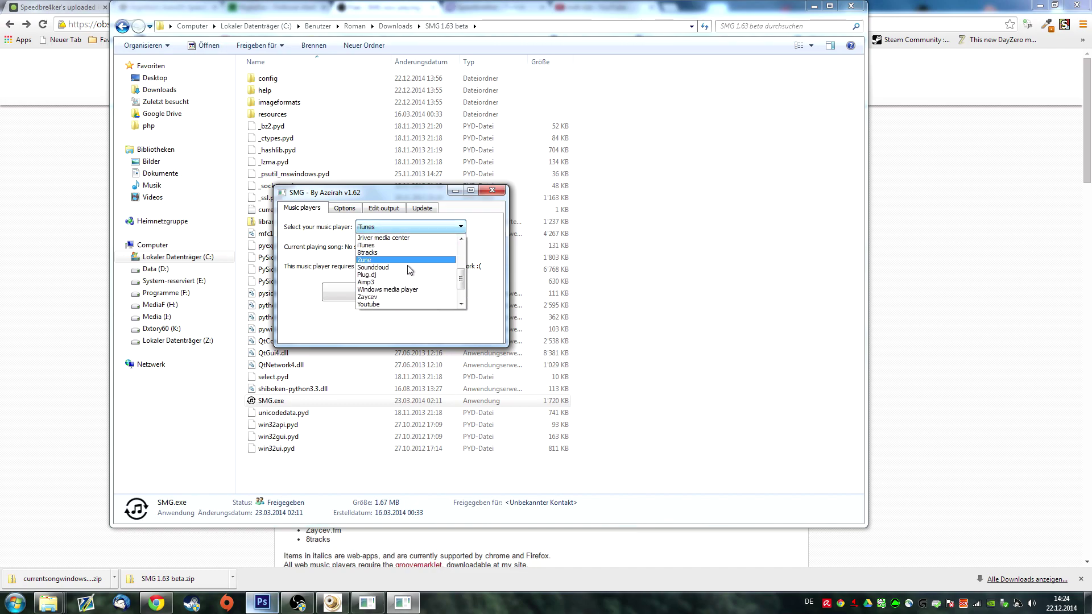
{"action": "left_click", "coordinate": [396, 276]}
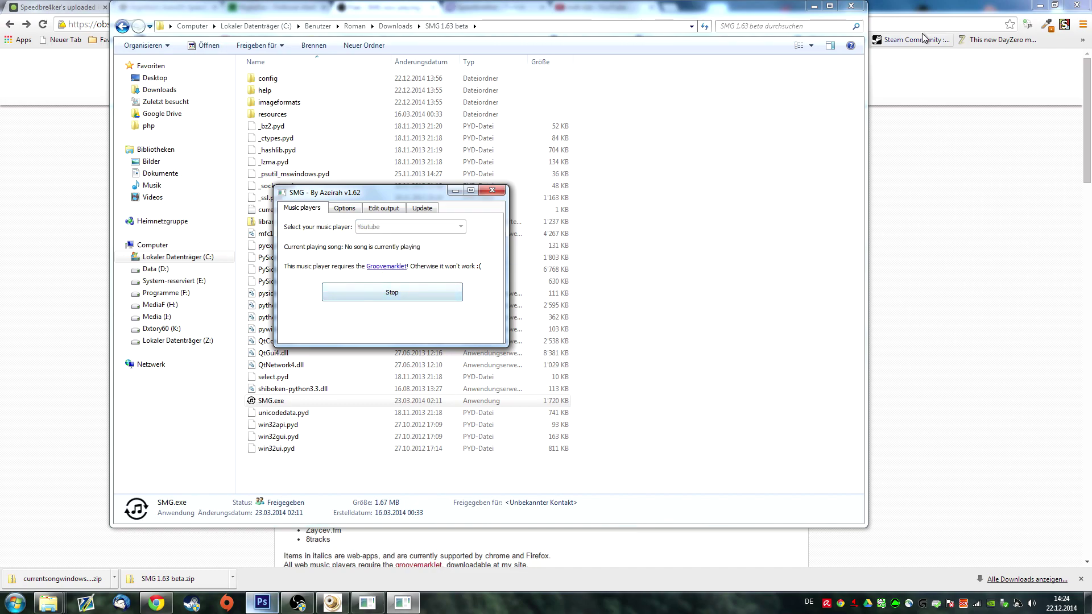
{"action": "left_click", "coordinate": [899, 6]}
{"action": "left_click", "coordinate": [591, 6]}
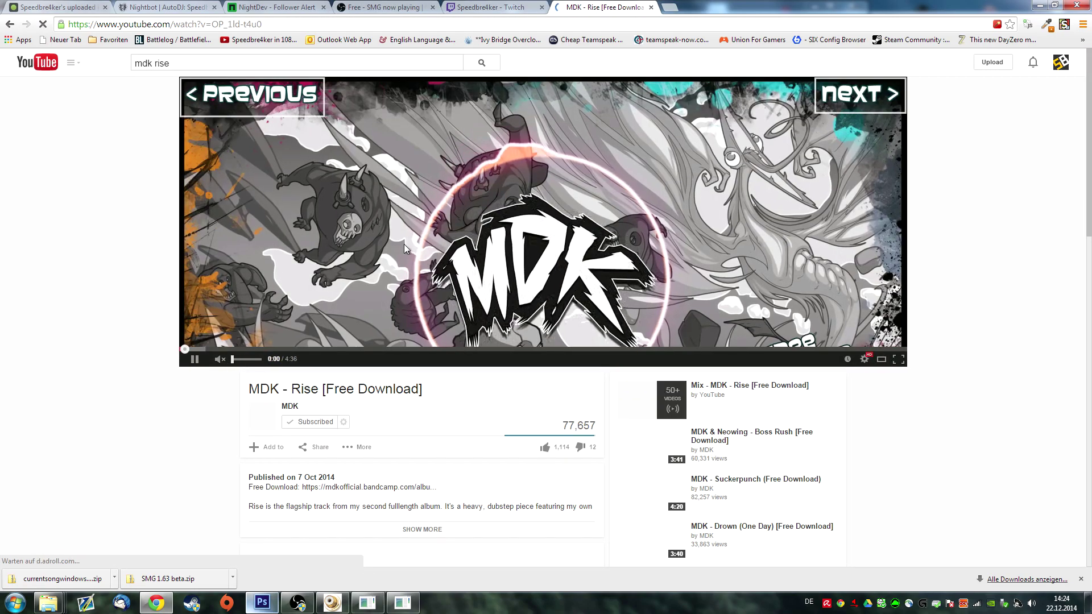
Confirm current_song.txt shows MDK - Rise [Free Download], then close the file and SMG folder
{"action": "left_click", "coordinate": [368, 602]}
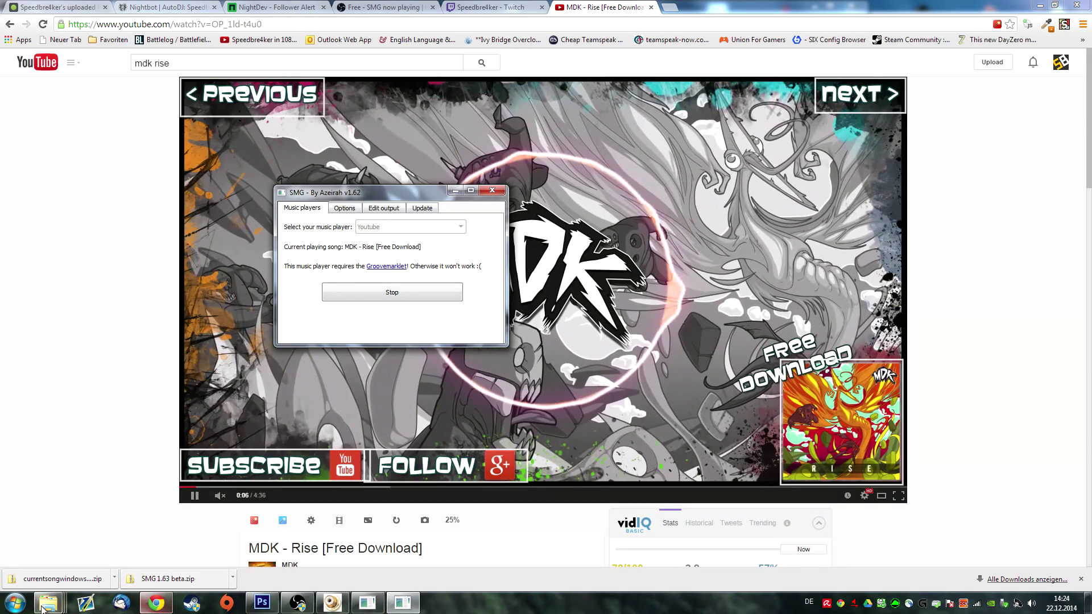
{"action": "mouse_move", "coordinate": [48, 609]}
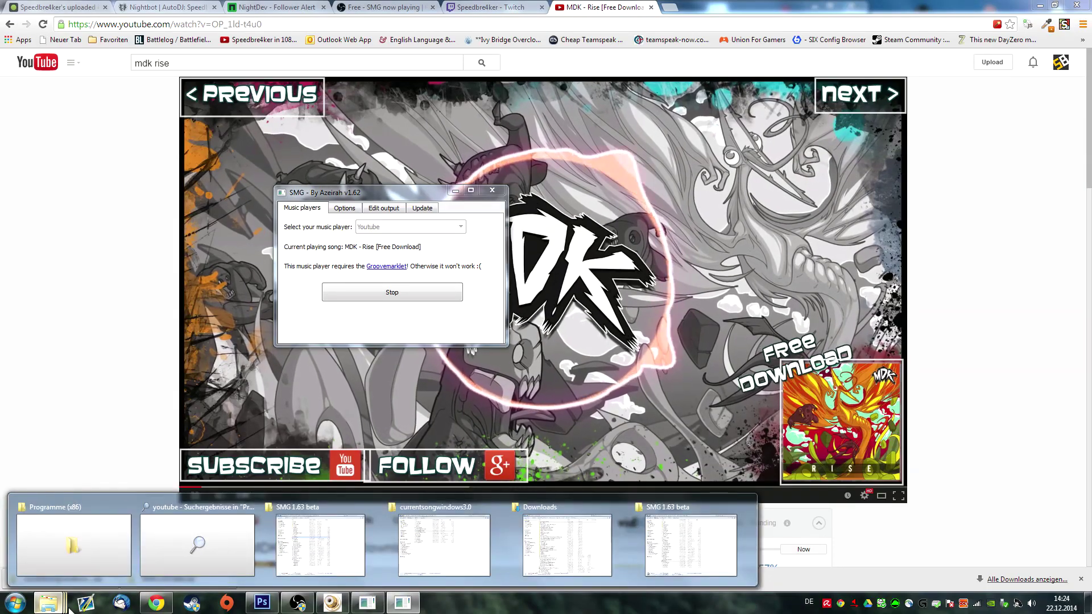
{"action": "left_click", "coordinate": [704, 549]}
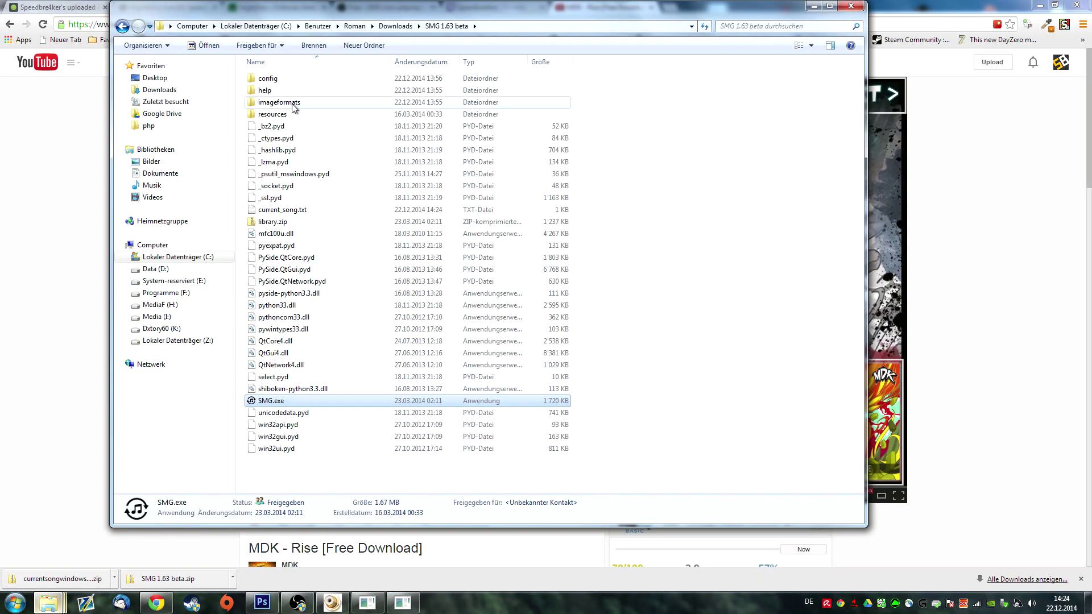
{"action": "double_click", "coordinate": [286, 211]}
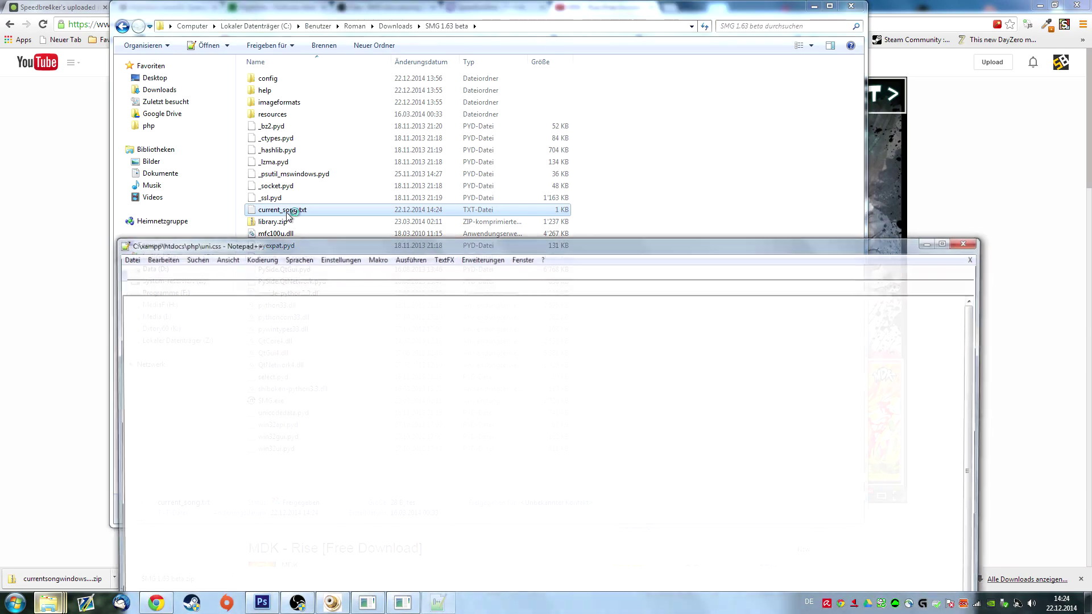
{"action": "left_click", "coordinate": [979, 242]}
{"action": "left_click", "coordinate": [851, 6]}
Begin adding a text source in OBS but cancel it, then return to the Nightbot AutoDJ tab
{"action": "left_click", "coordinate": [297, 602]}
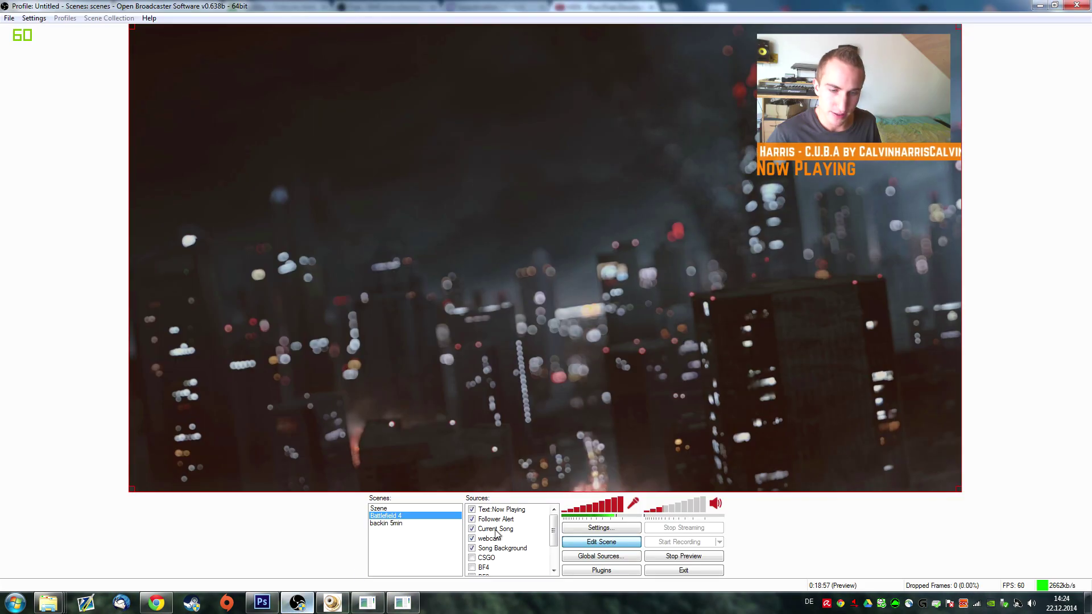
{"action": "right_click", "coordinate": [496, 534]}
{"action": "mouse_move", "coordinate": [551, 449]}
{"action": "left_click", "coordinate": [617, 498]}
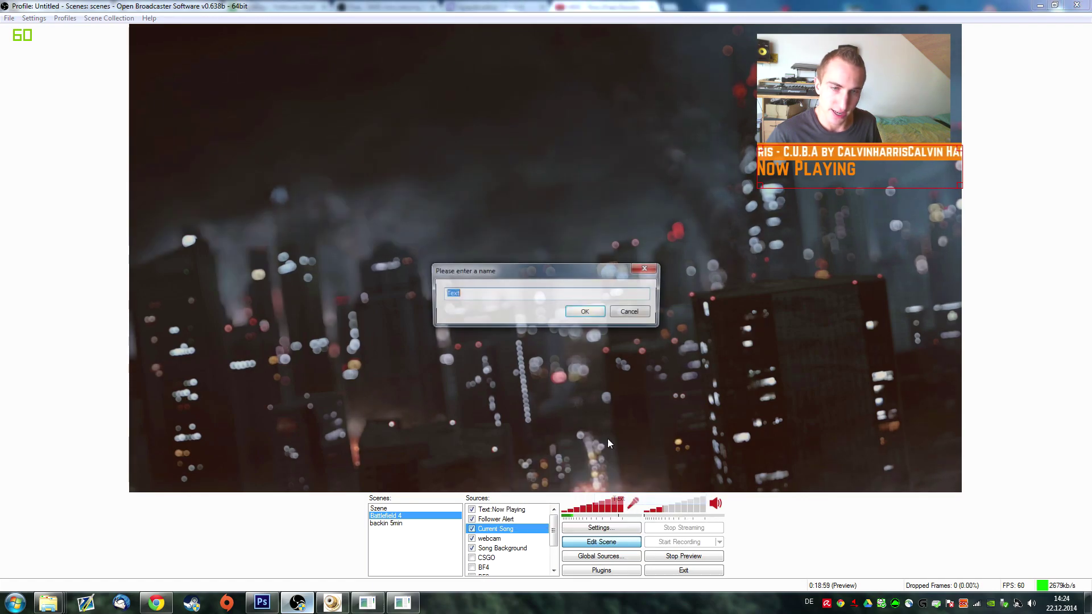
{"action": "left_click", "coordinate": [630, 310]}
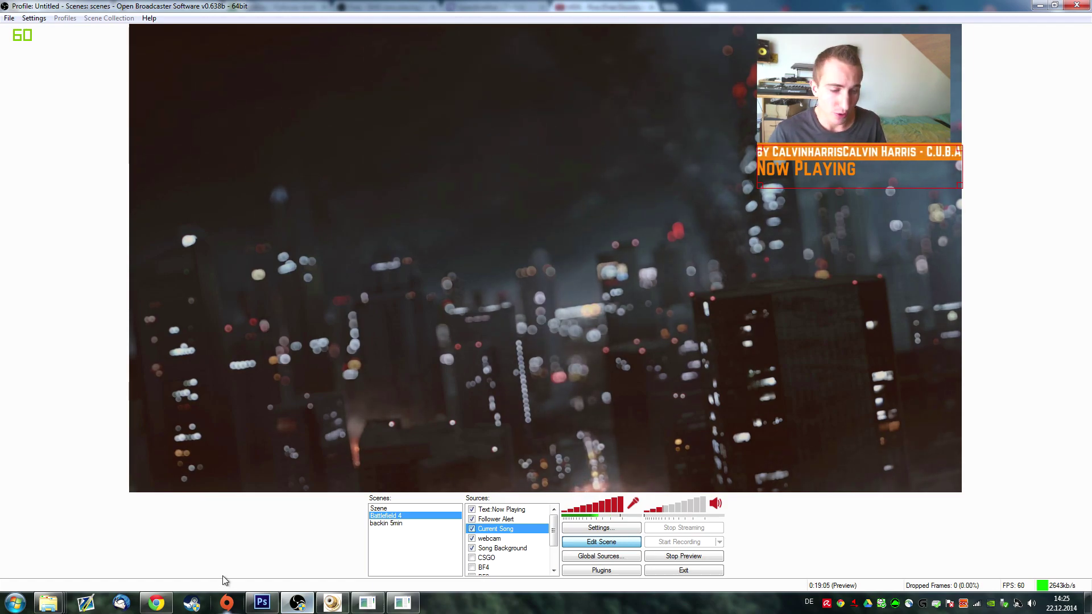
{"action": "left_click", "coordinate": [156, 603]}
{"action": "left_click", "coordinate": [165, 6]}
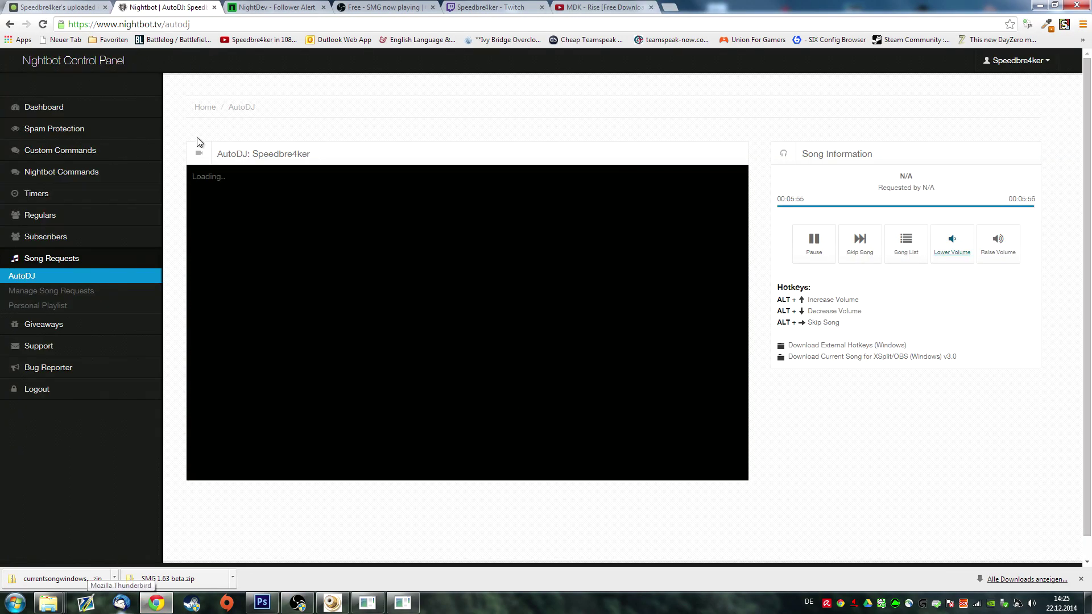
Start a Random Number giveaway in the Giveaway Manager and check Nightbot's announcement in Twitch chat
{"action": "left_click", "coordinate": [44, 324]}
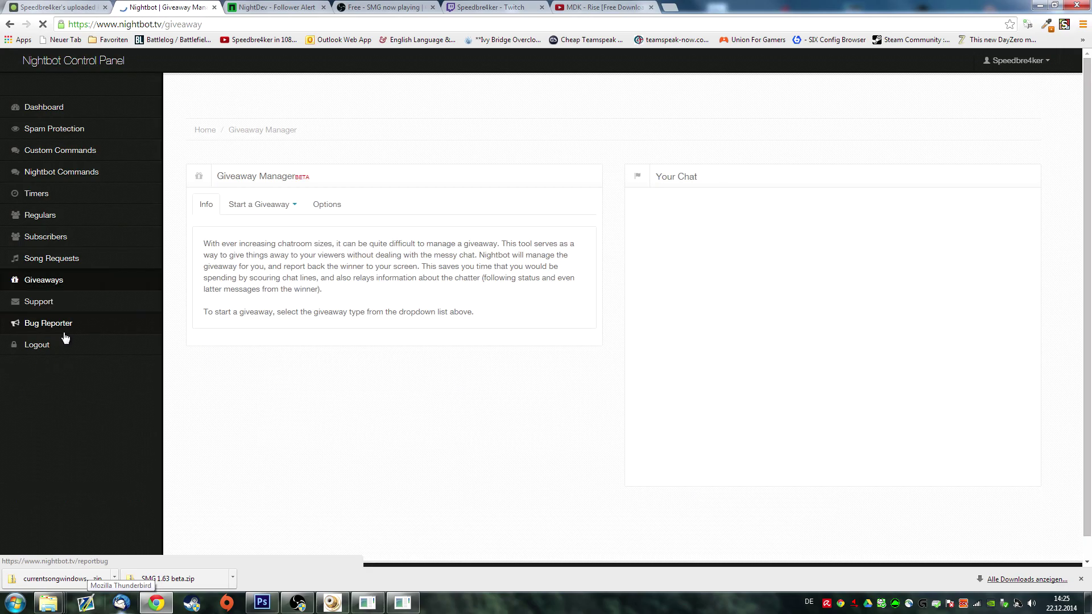
{"action": "left_click", "coordinate": [267, 204]}
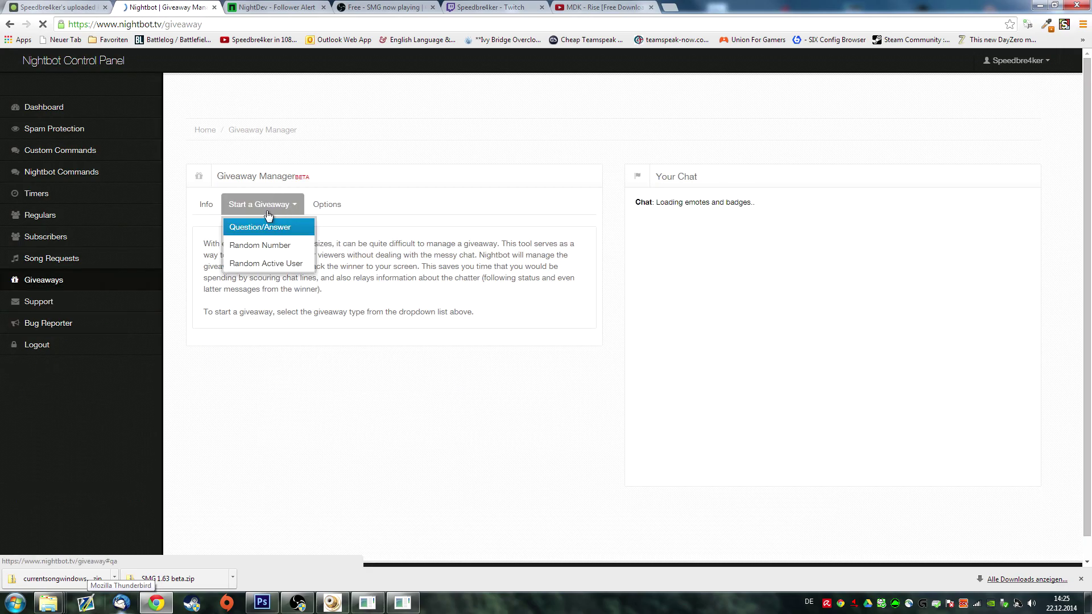
{"action": "left_click", "coordinate": [266, 226]}
{"action": "left_click", "coordinate": [267, 204]}
{"action": "left_click", "coordinate": [268, 243]}
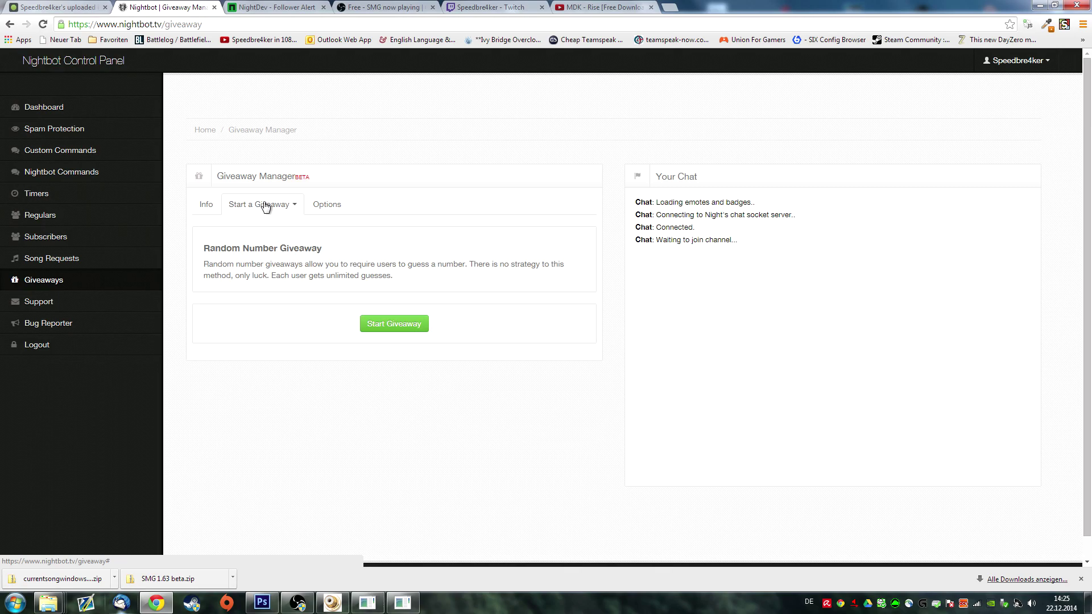
{"action": "left_click", "coordinate": [377, 323]}
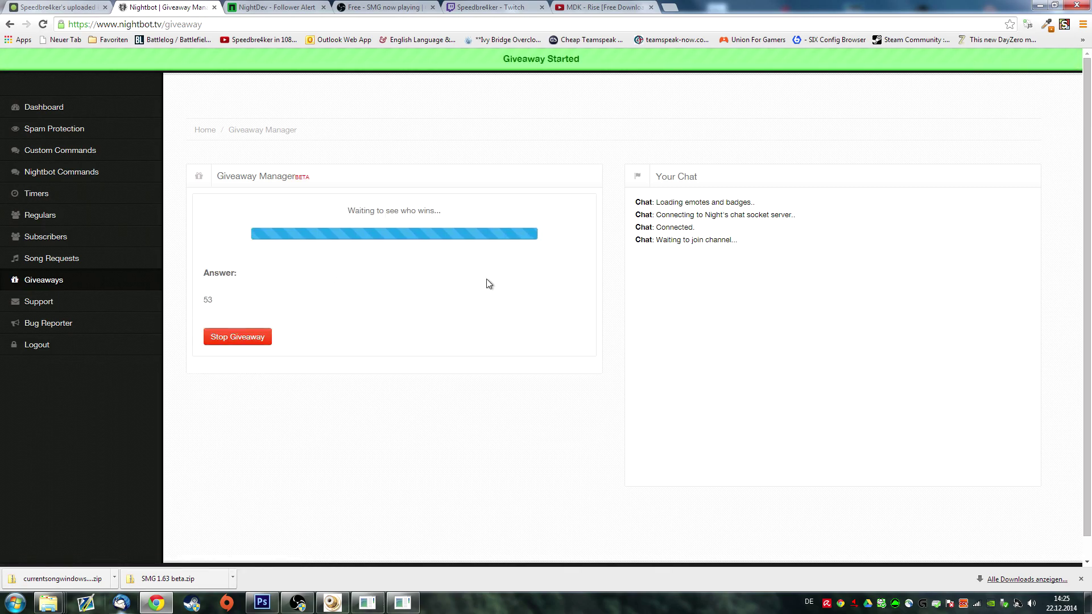
{"action": "left_click", "coordinate": [500, 7]}
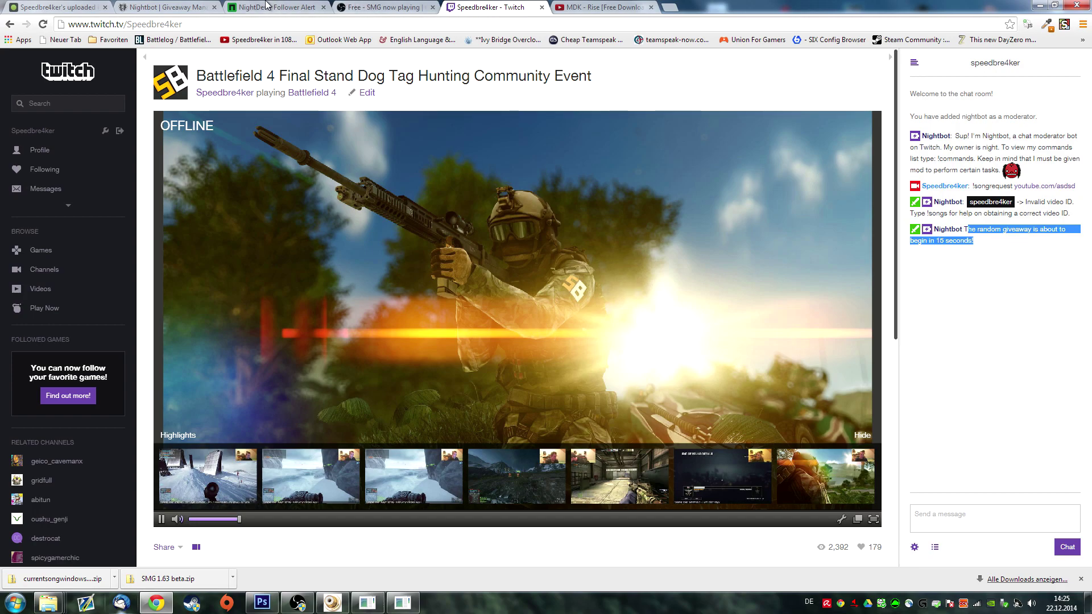
{"action": "left_click", "coordinate": [165, 7]}
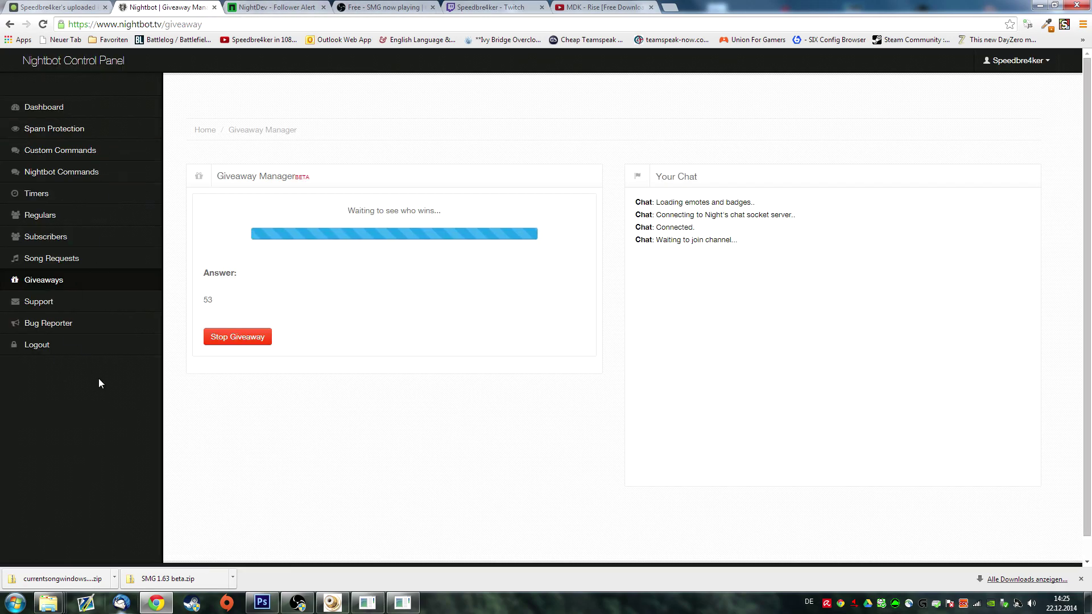